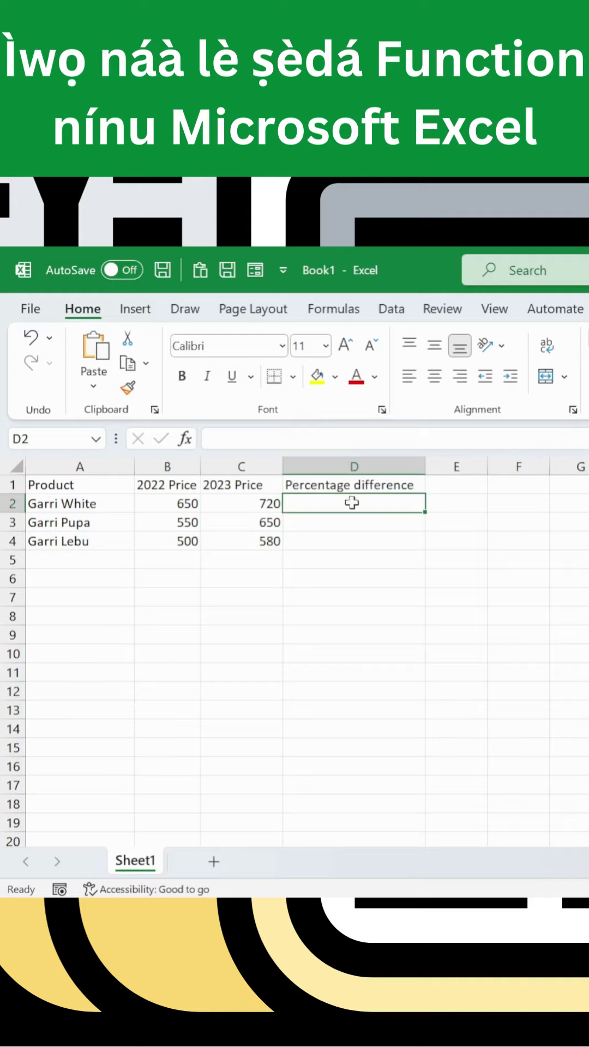
type("=(")
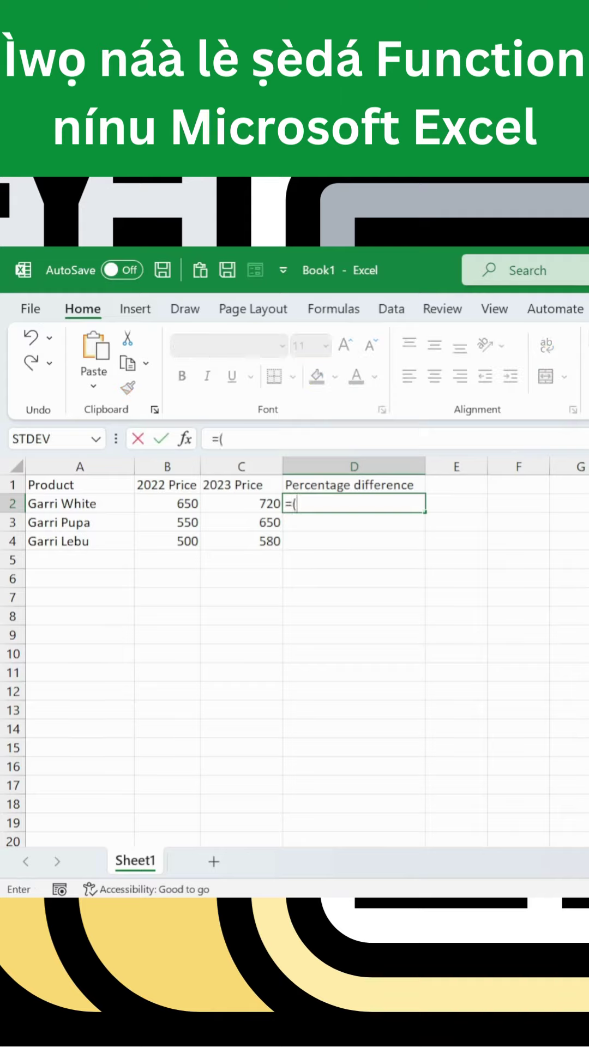
type("c2")
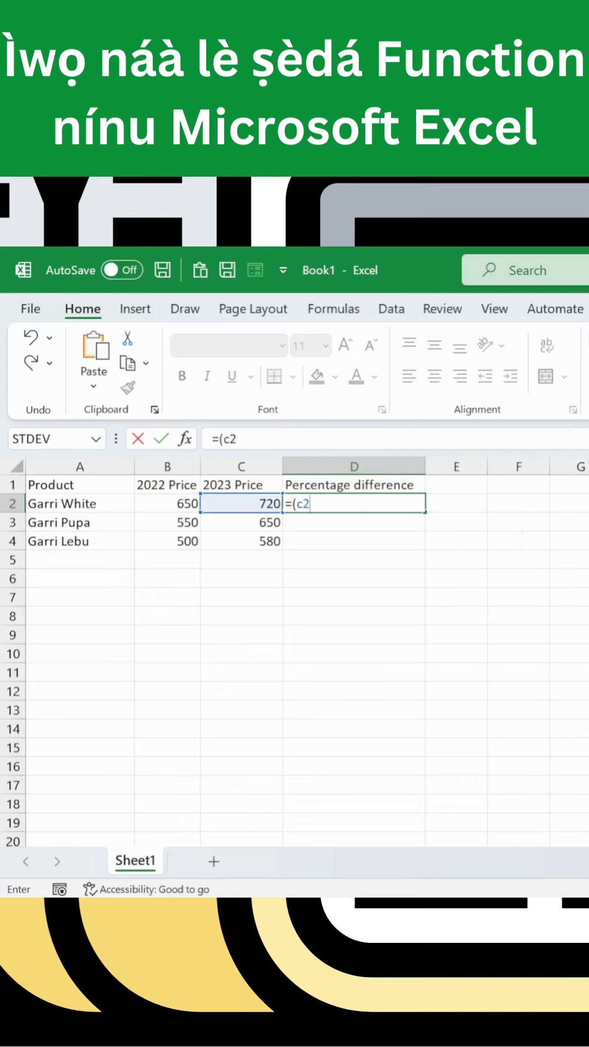
type("-b")
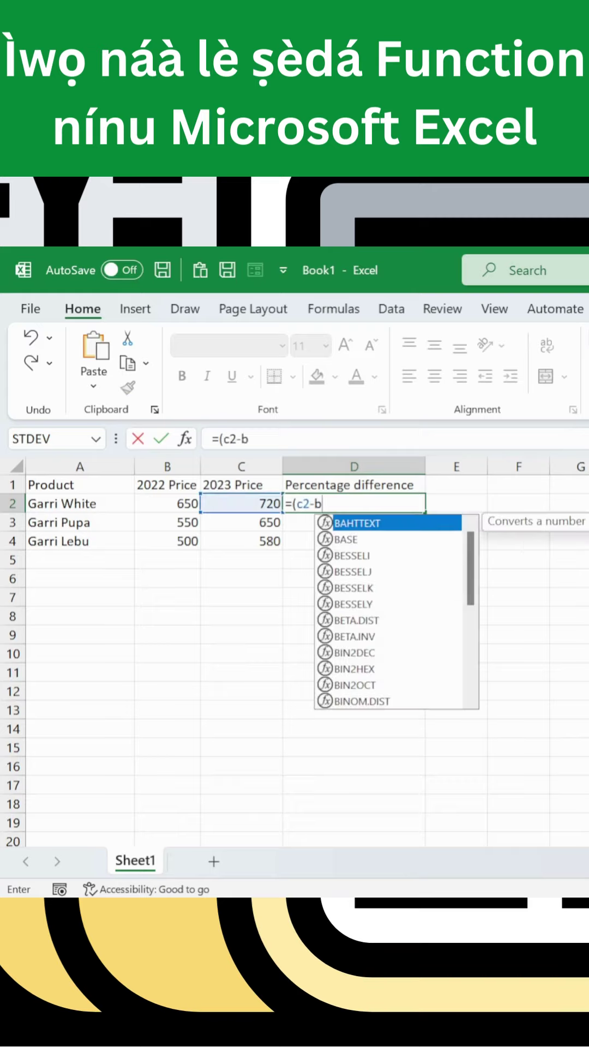
type("2)")
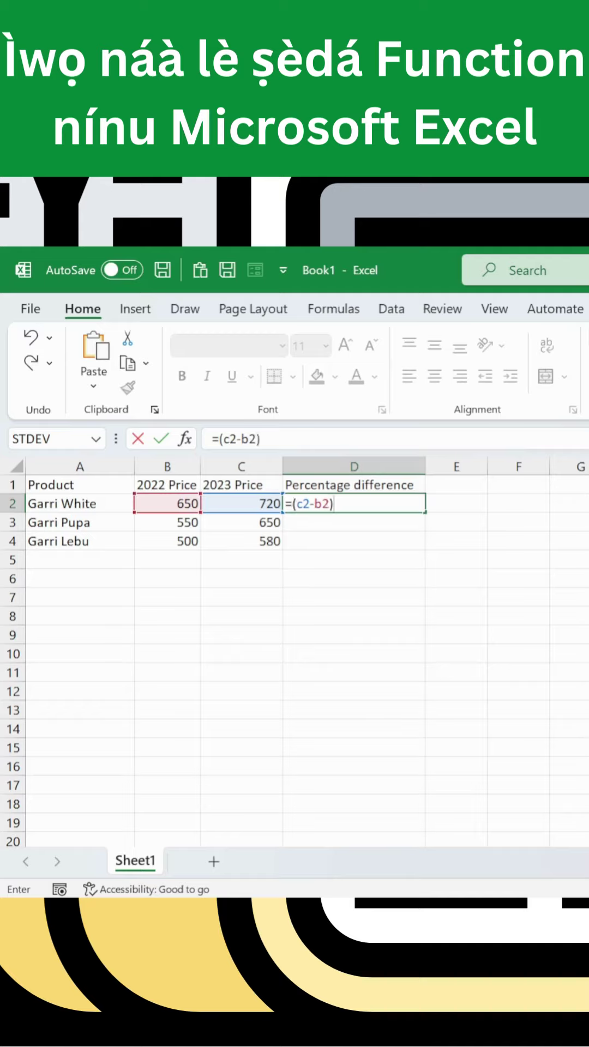
type("/b2")
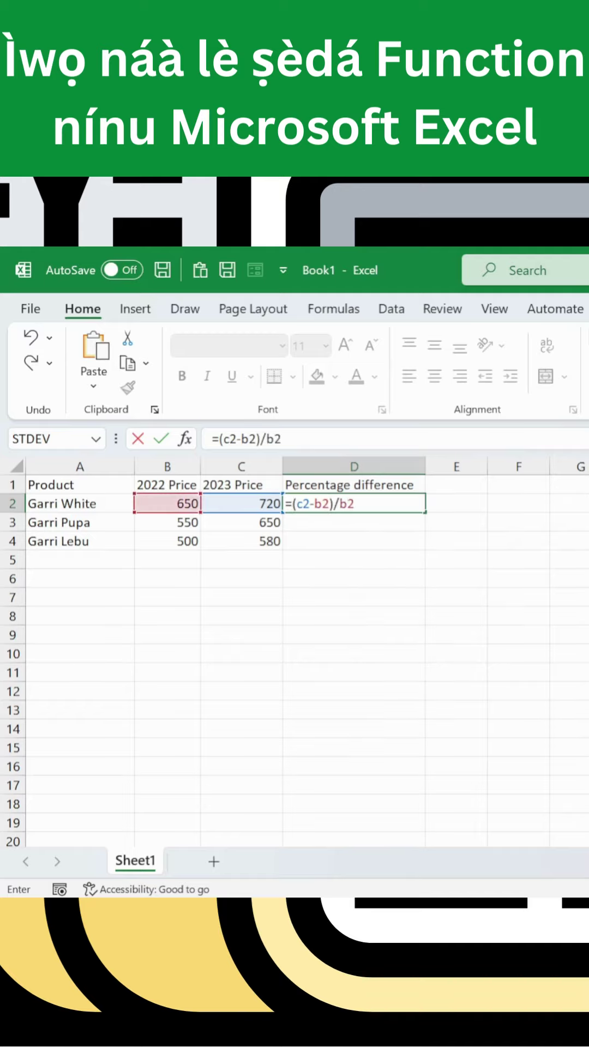
key("Return")
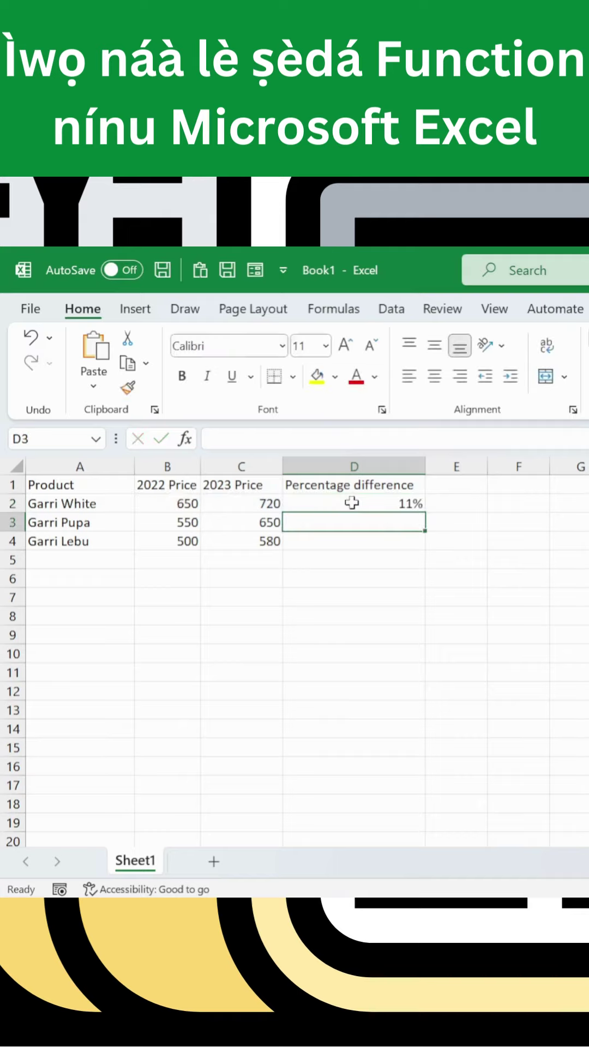
left_click(369, 508)
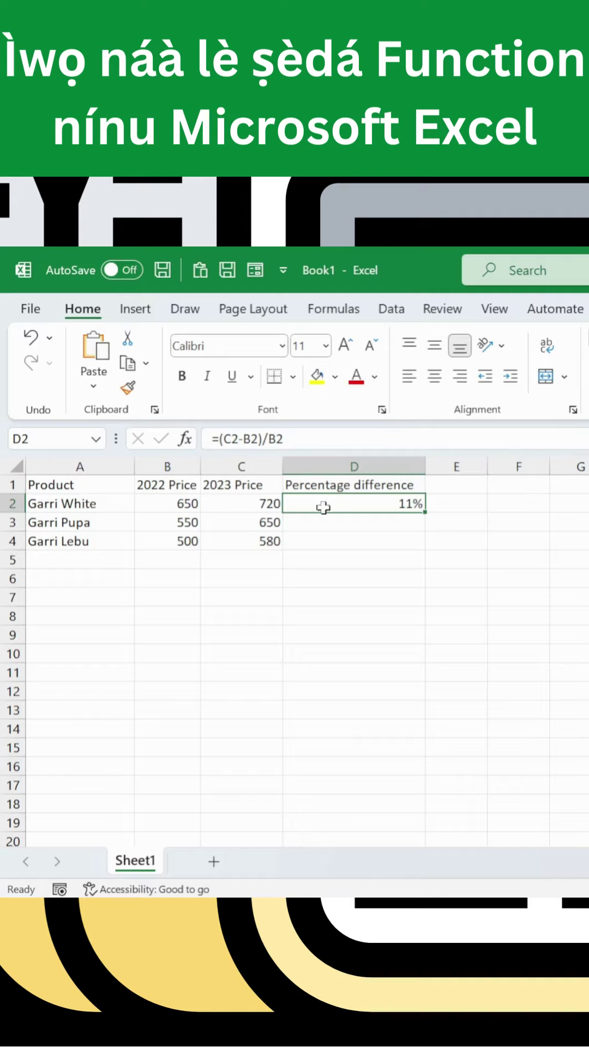
- Clear D2 and start a new formula with =LAMBDA( from the autocomplete list
key("Delete")
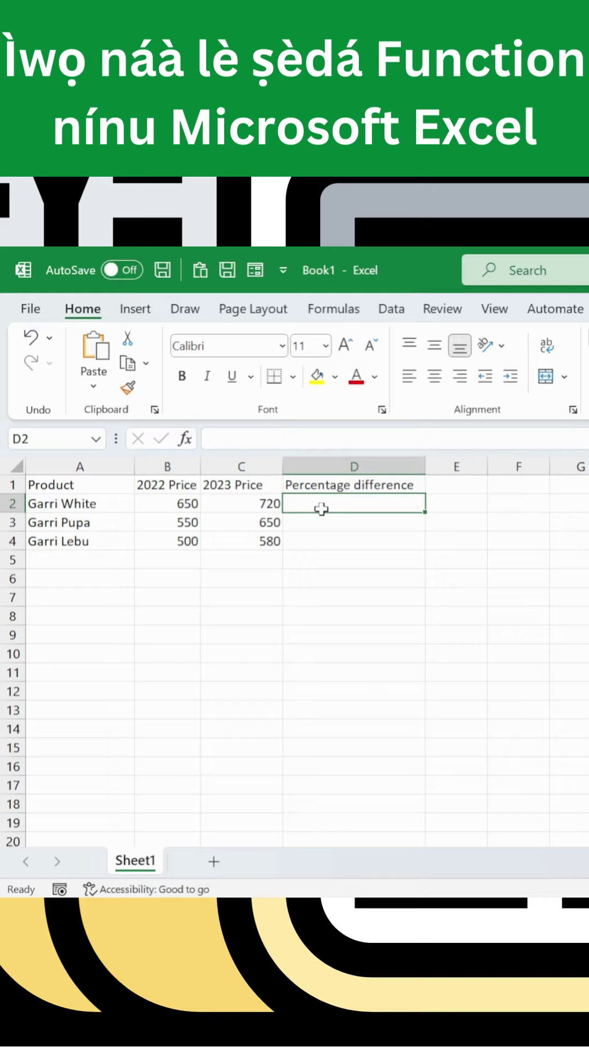
type("=la")
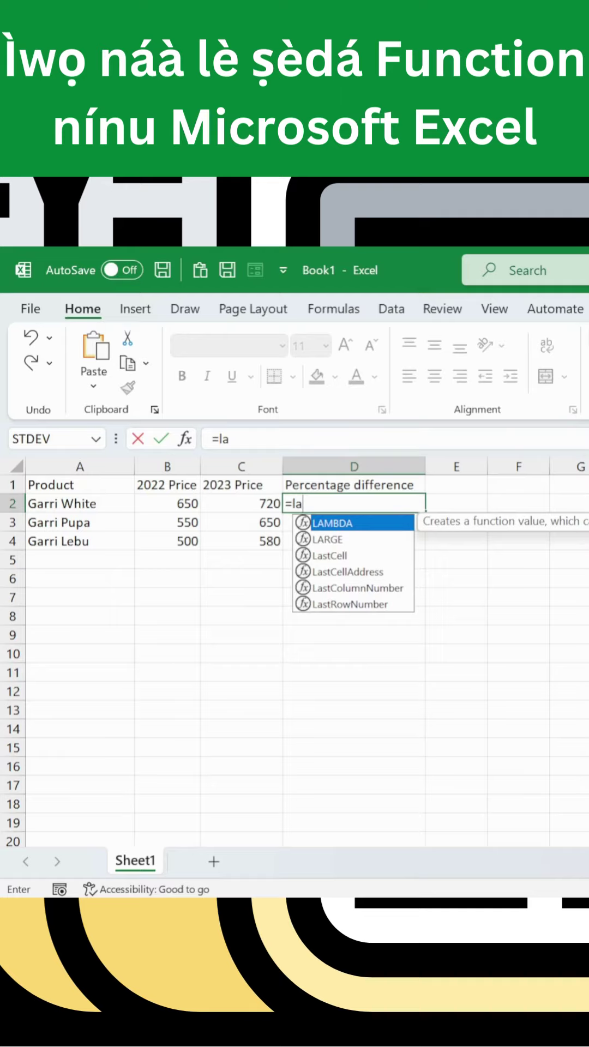
double_click(333, 522)
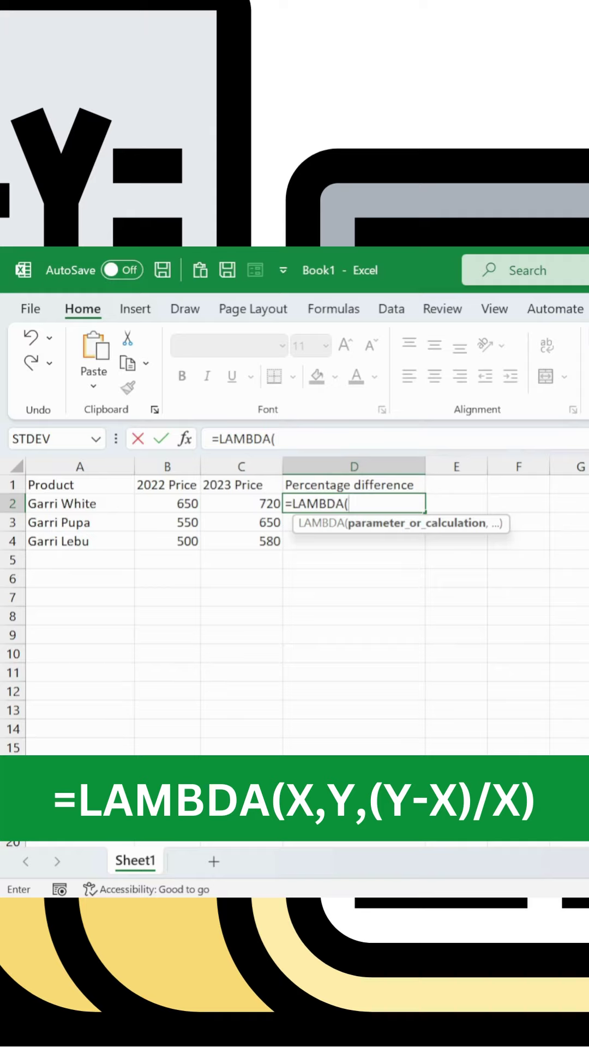
- Add the parameters x,y and the calculation (y-x)/x to the LAMBDA in D2
type("x,y")
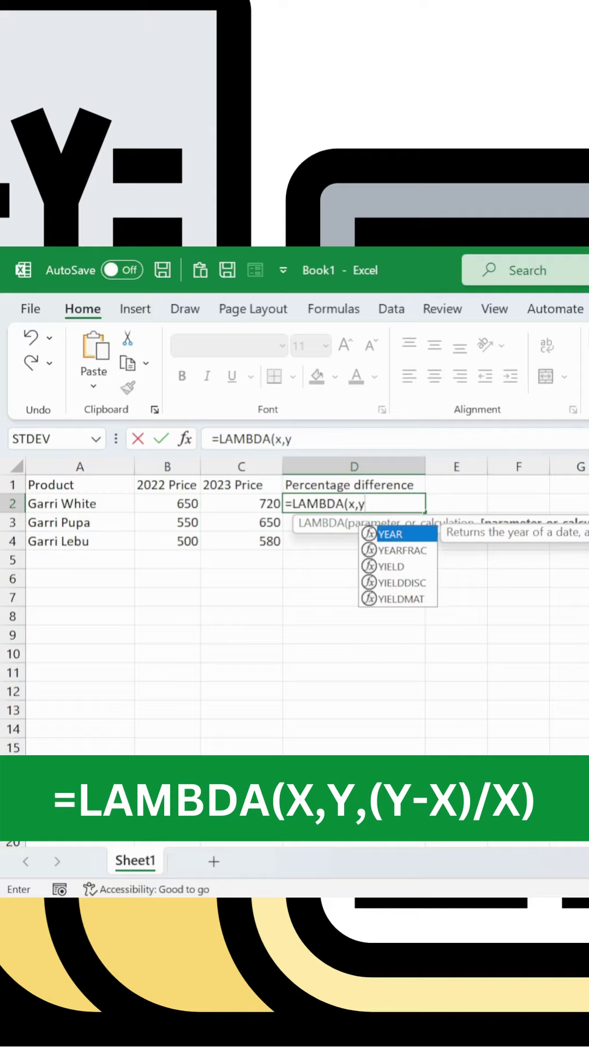
type(",")
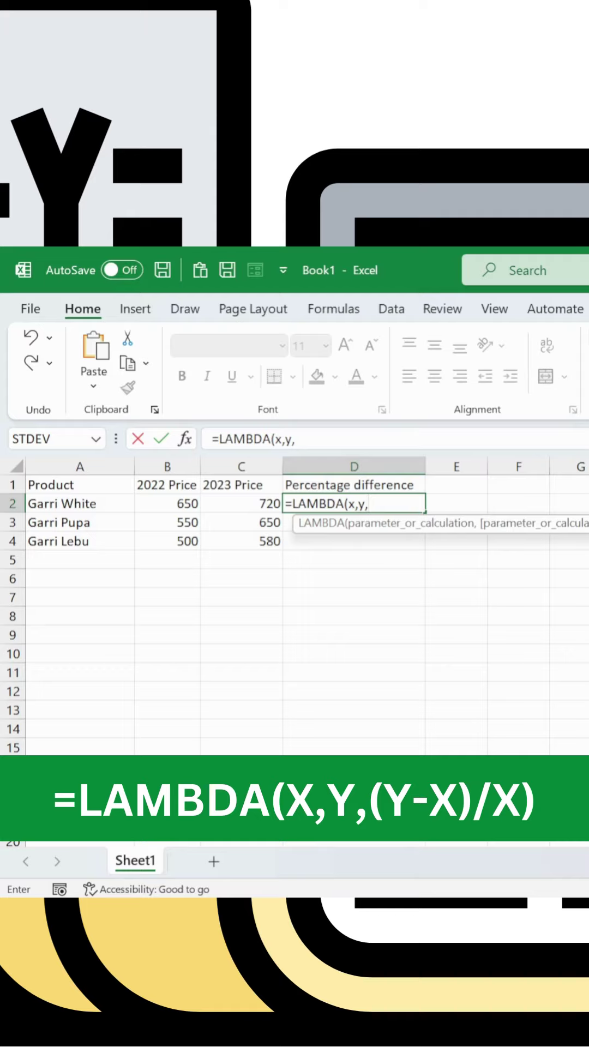
type("(")
type("y-x")
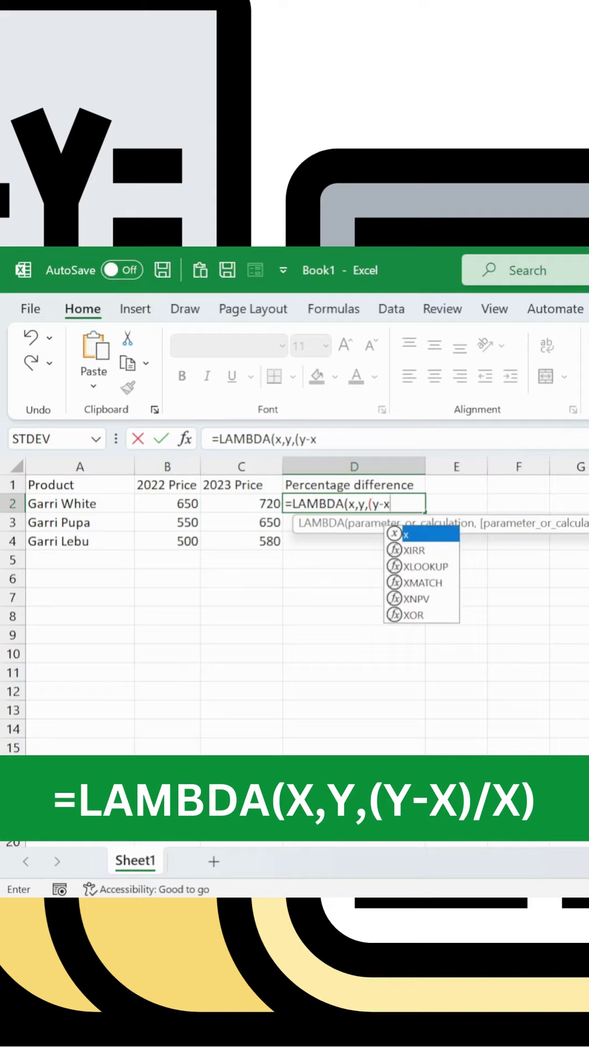
type(")")
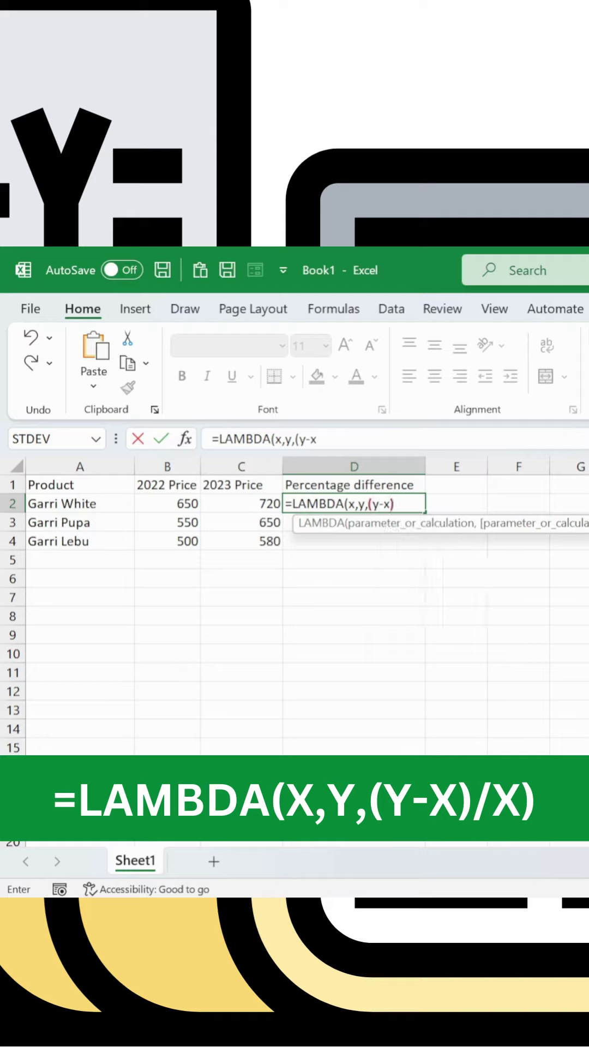
type("/x")
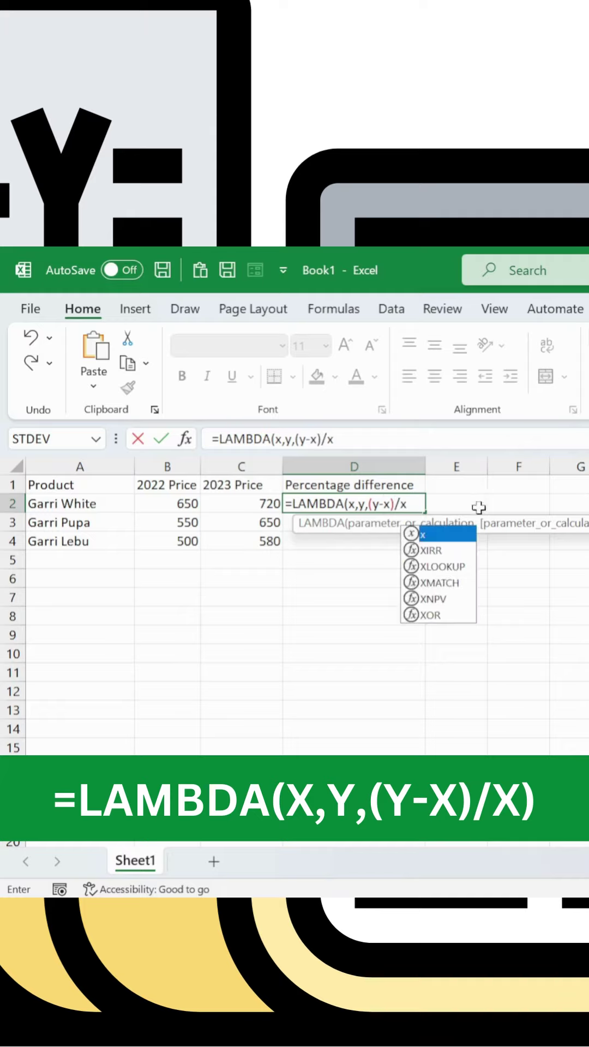
type(")")
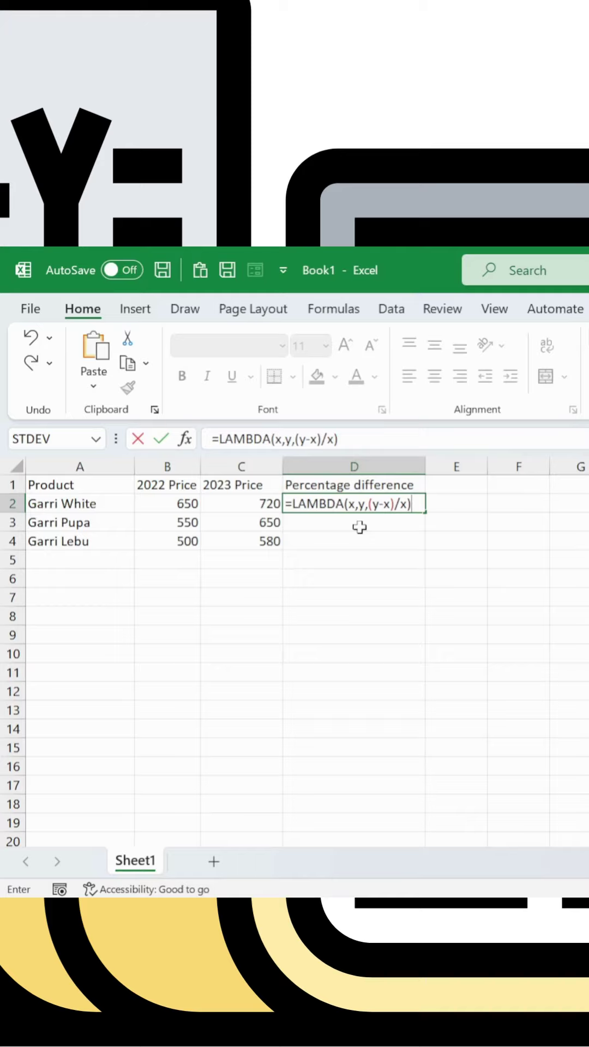
- Call the LAMBDA with B2 and C2 as arguments so D2 returns 11%, then reselect D2
type("(")
left_click(157, 505)
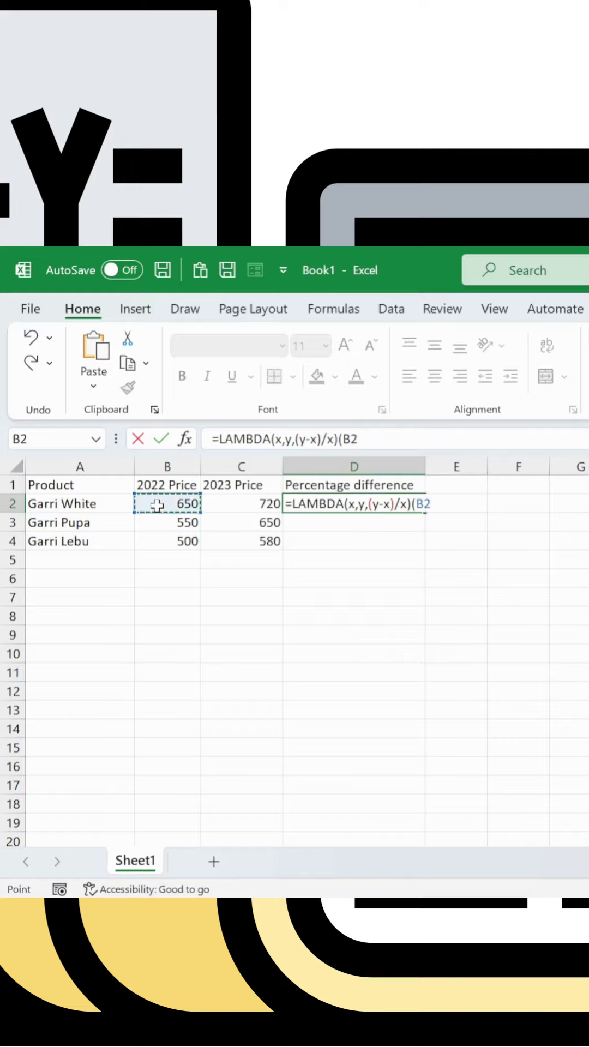
type(",")
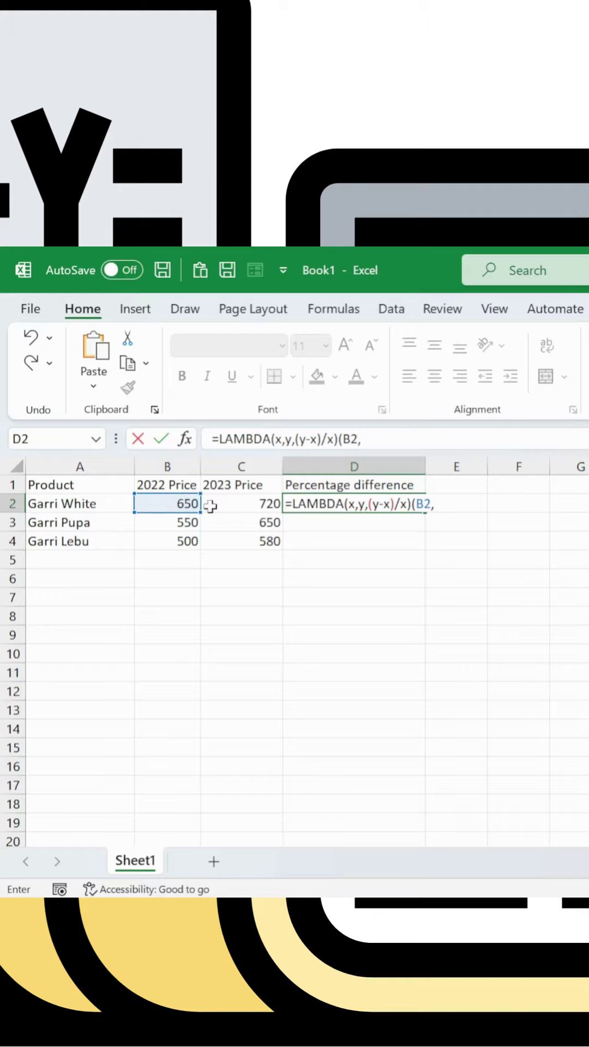
left_click(233, 506)
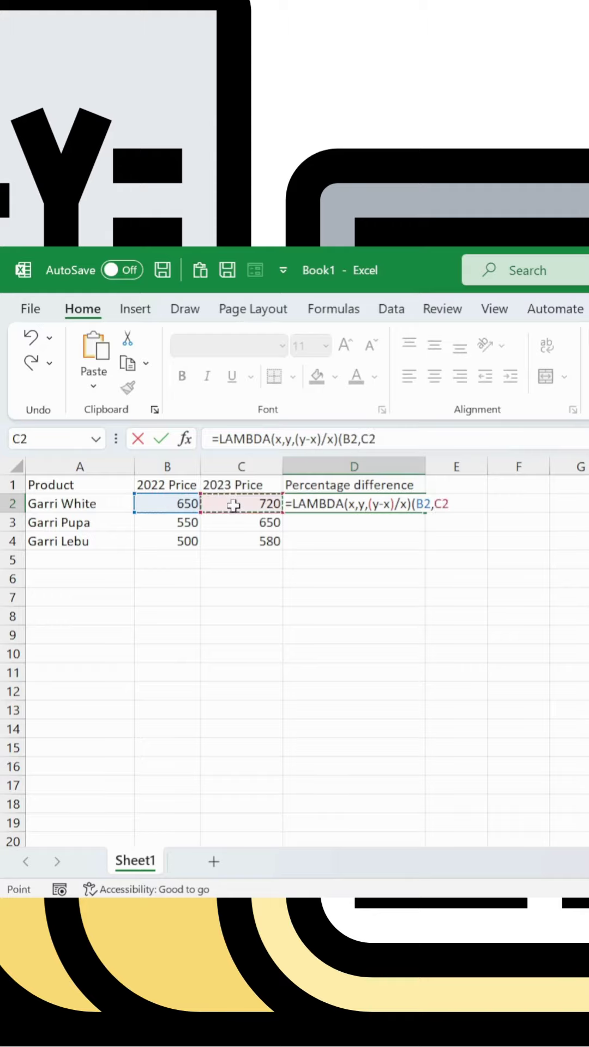
type(")")
key("Return")
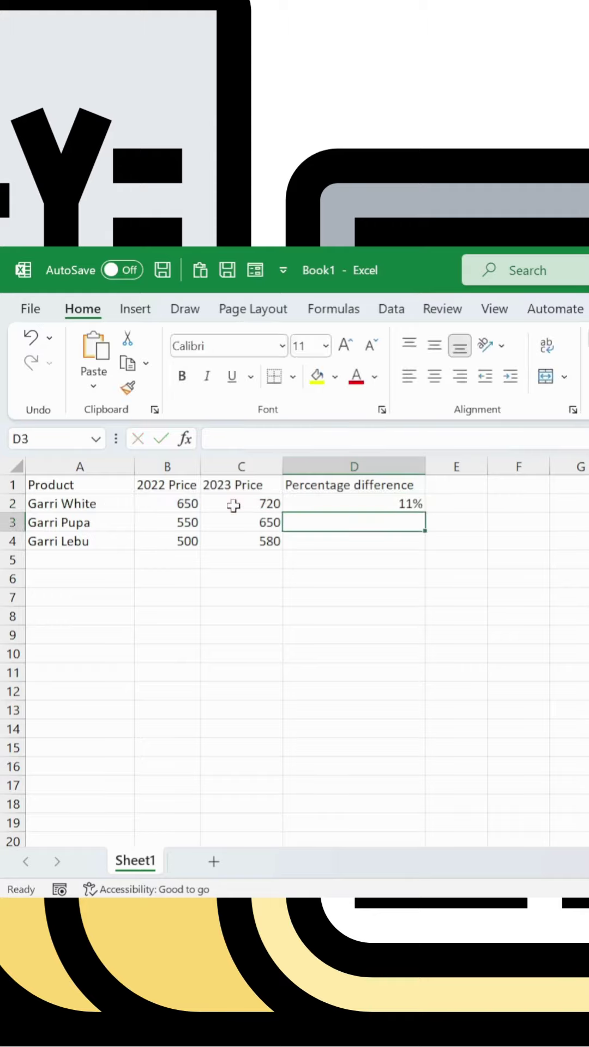
left_click(307, 503)
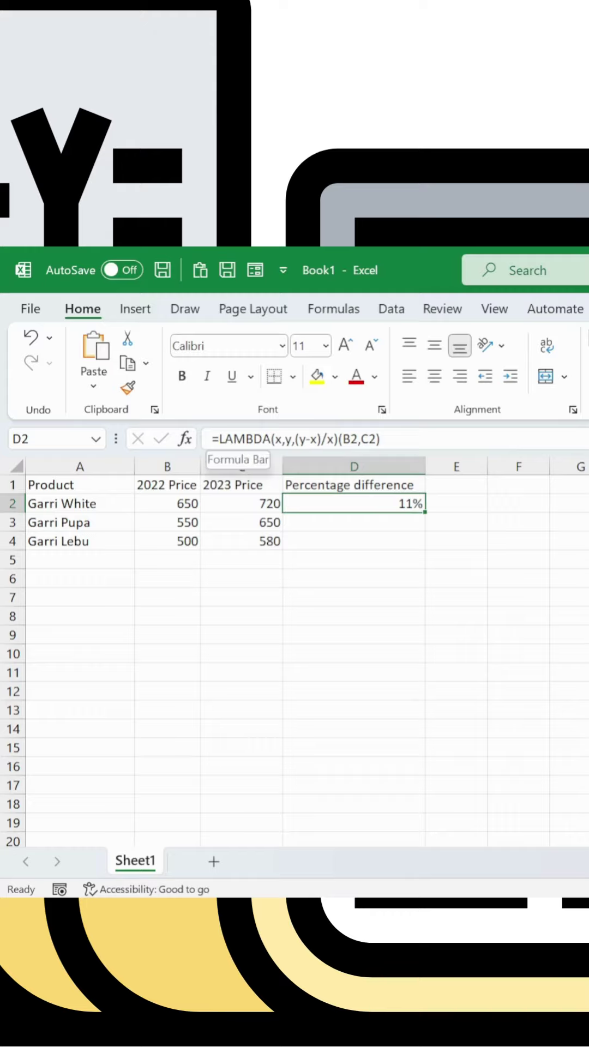
- Select the LAMBDA part of D2's formula, leave D2 at 11%, and open Name Manager
left_click_drag(219, 439, 338, 439)
key("ctrl+c")
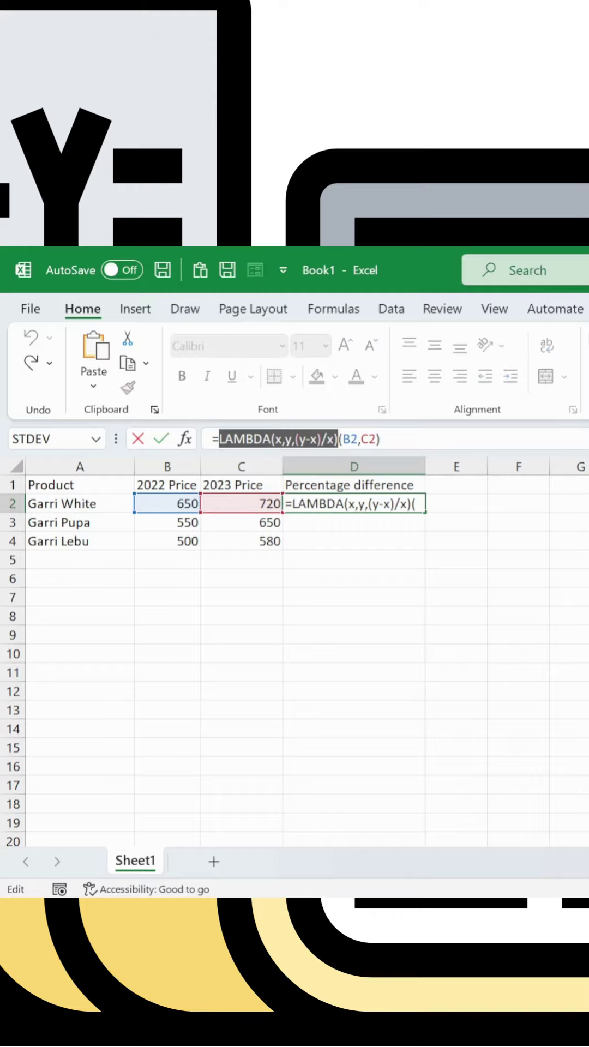
key("End")
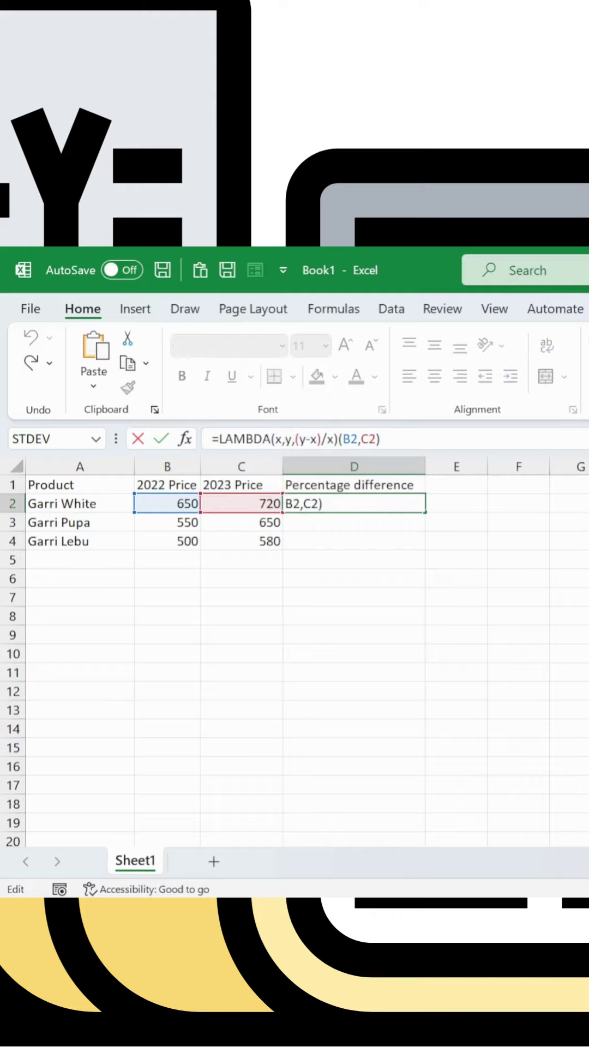
key("Return")
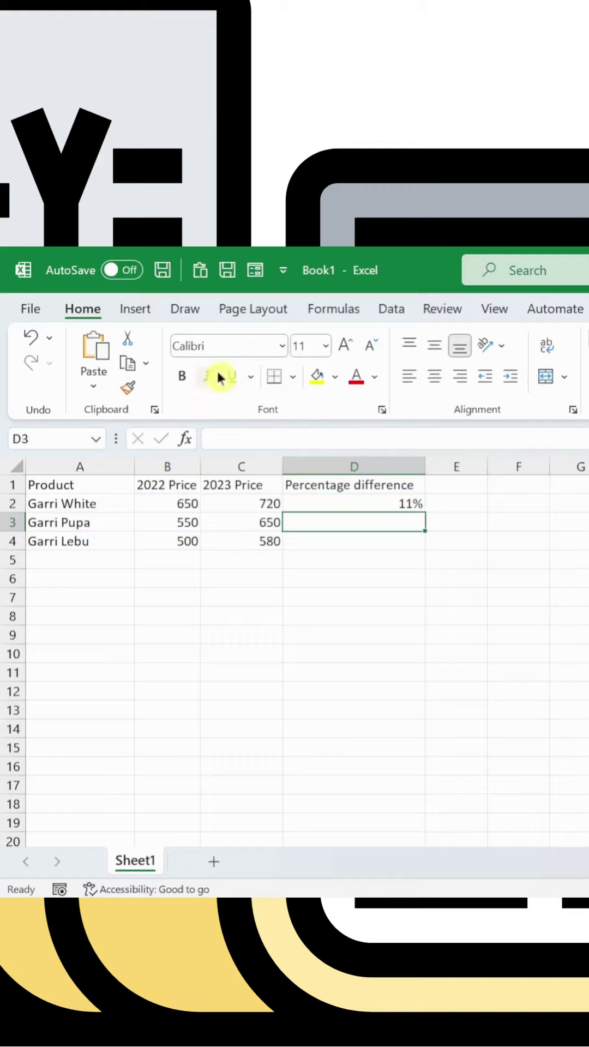
left_click(329, 314)
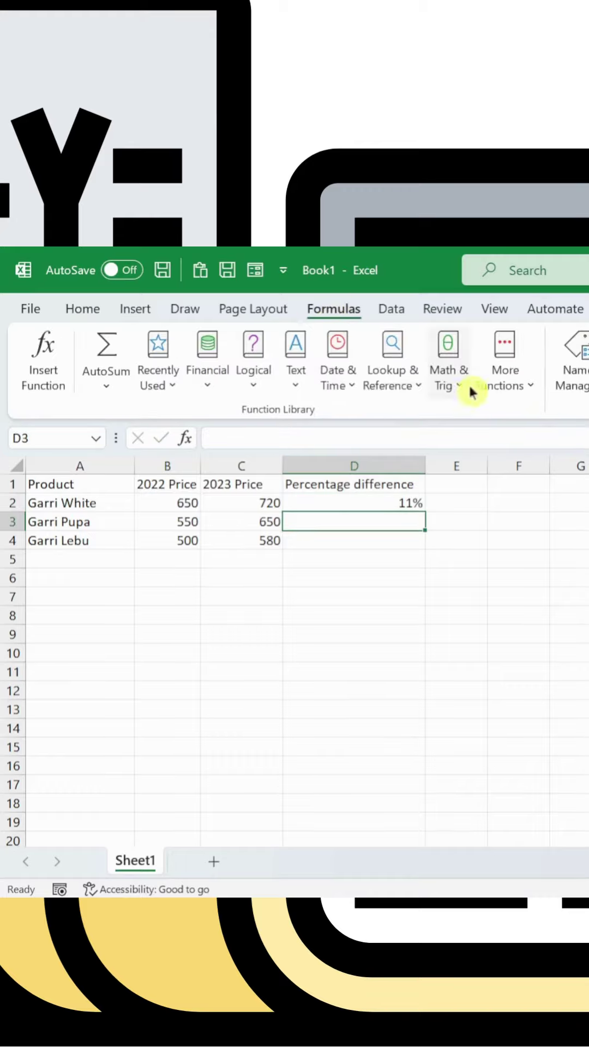
left_click(578, 376)
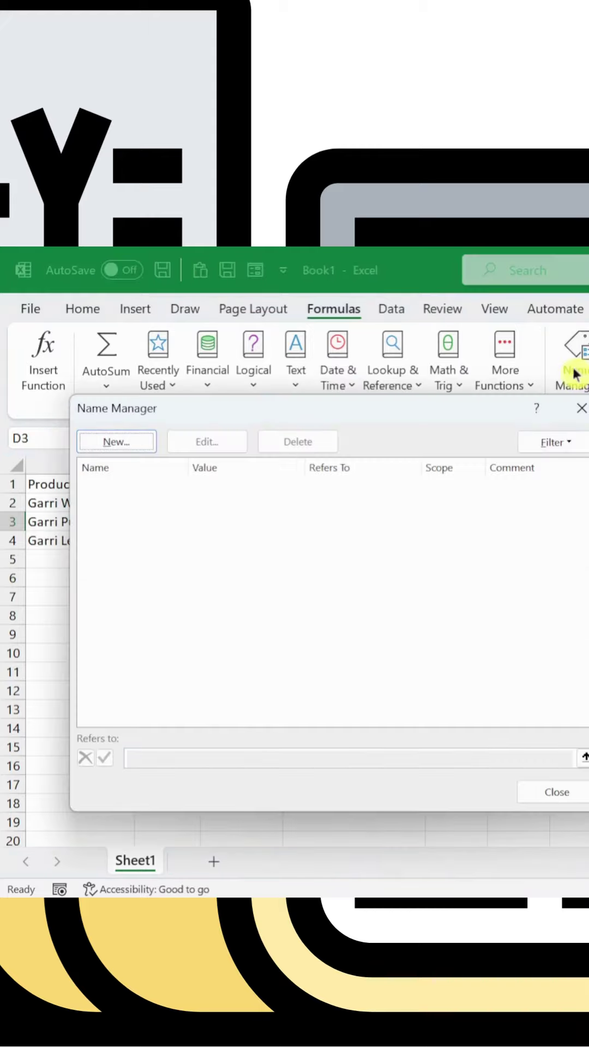
- Create a new name DIFFPERC with Workbook scope and comment 'x = old price'
left_click(126, 441)
left_click_drag(298, 513, 282, 487)
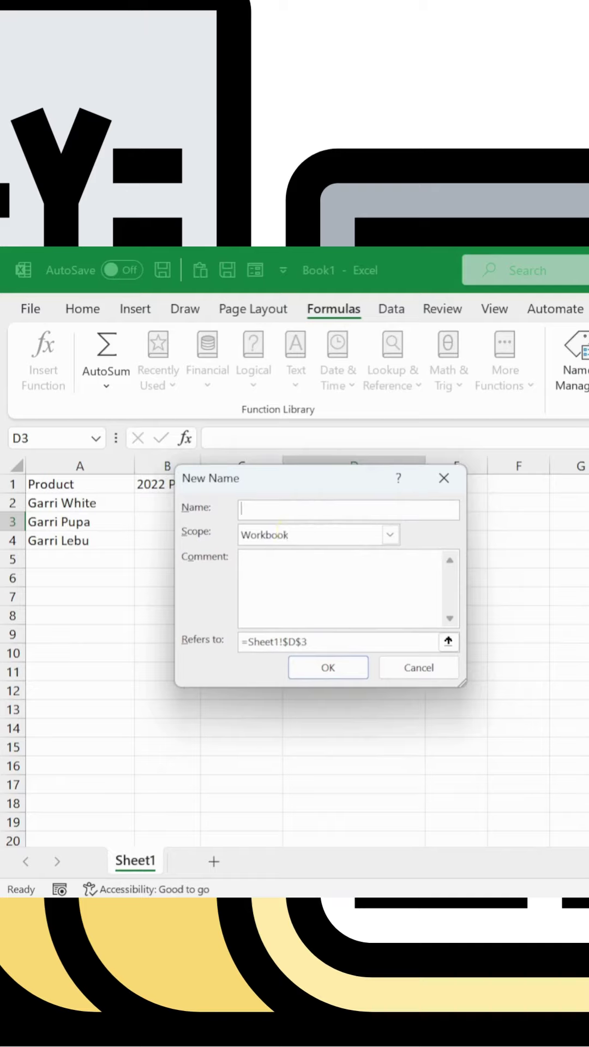
type("DIFFPERC")
left_click(390, 536)
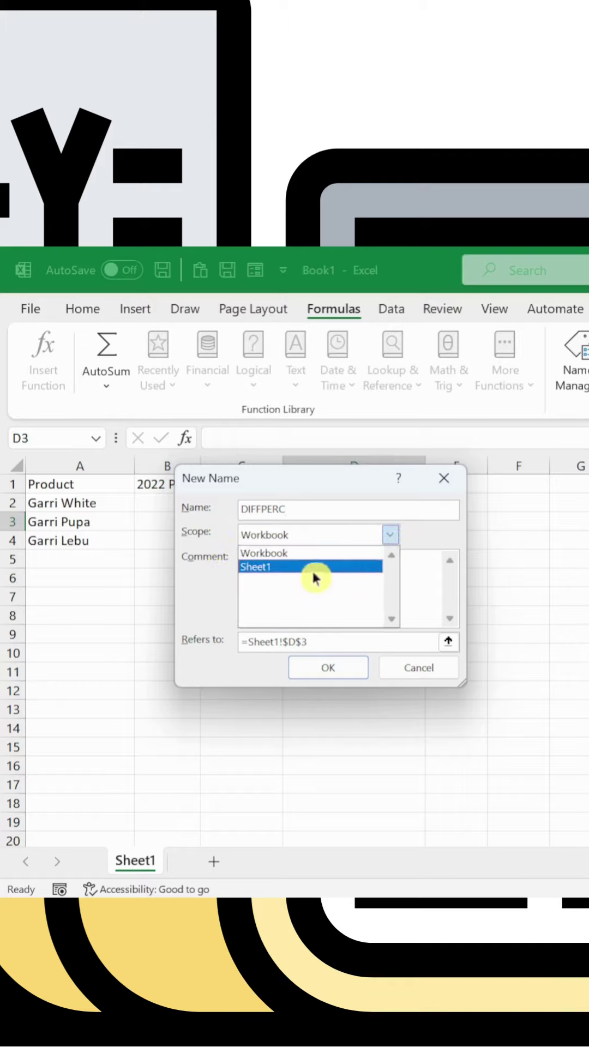
left_click(306, 553)
key("Tab")
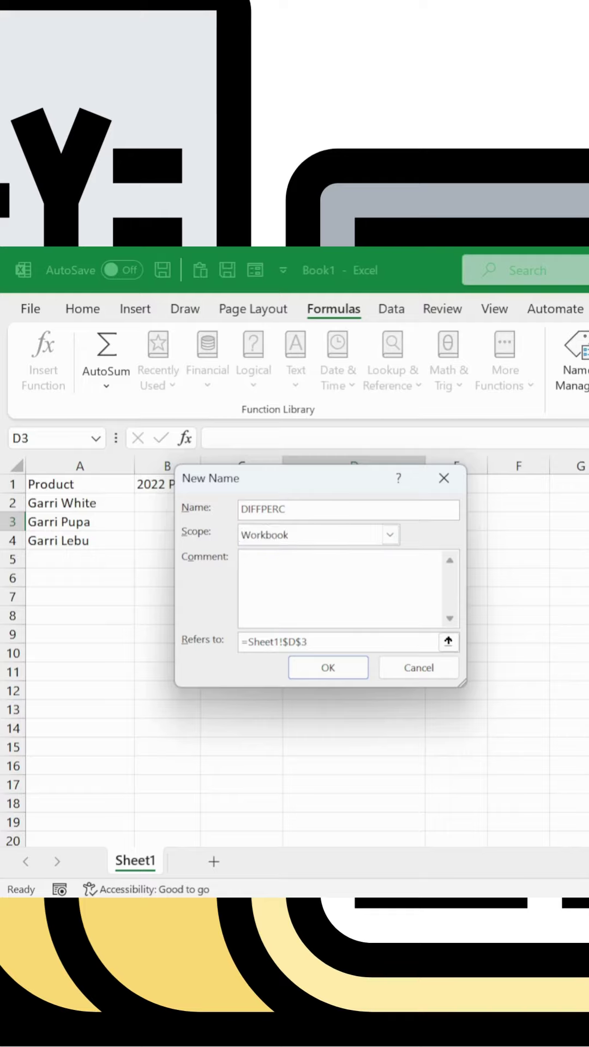
type("x = old price")
- Save DIFFPERC, then extend its comment to 'x = old price, y =new price'
key("Return")
key("ctrl+F3")
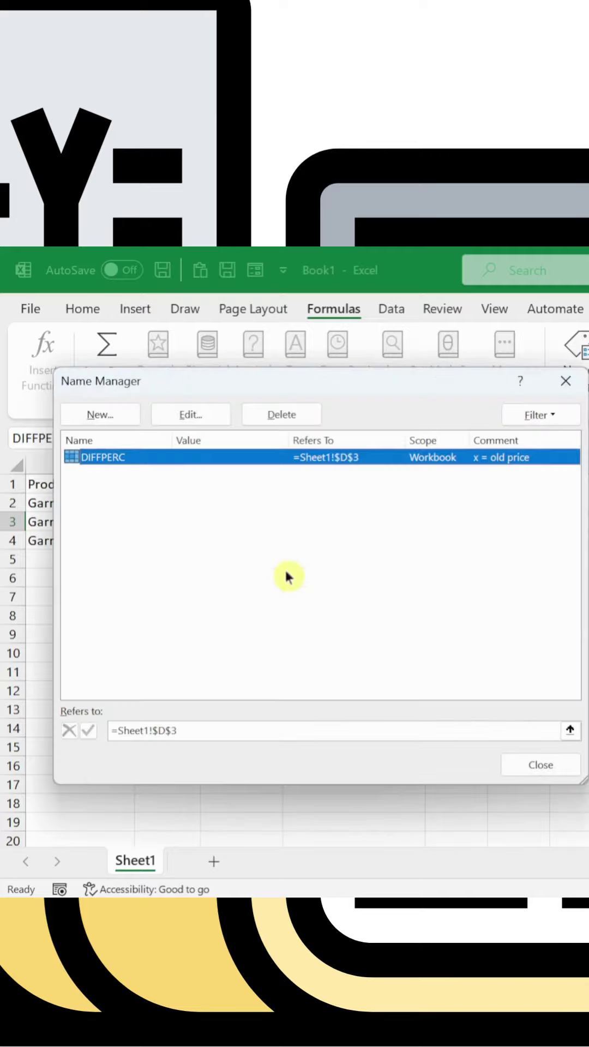
left_click(192, 414)
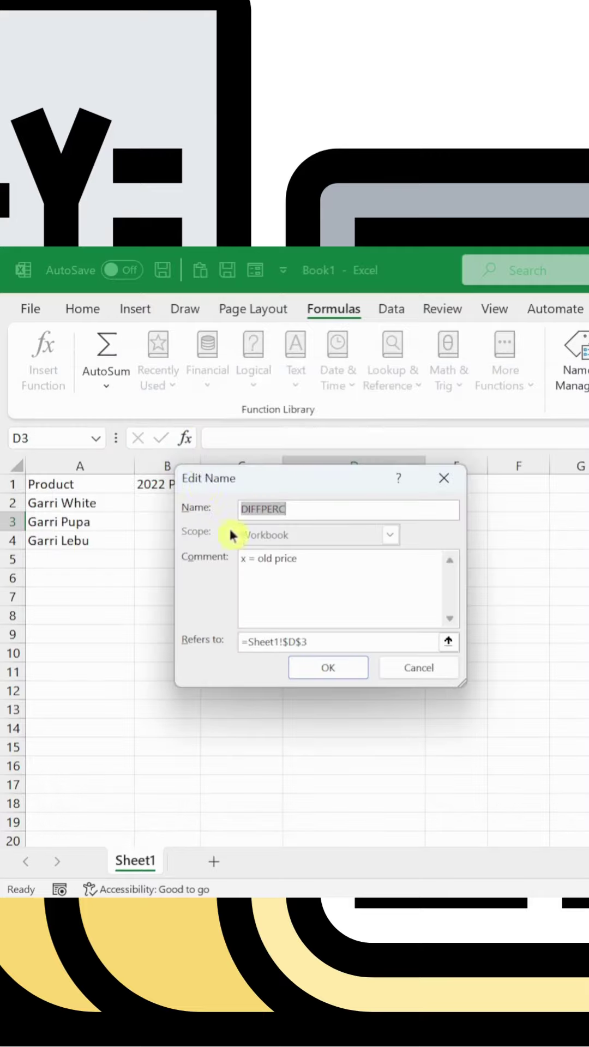
left_click(295, 556)
type(",")
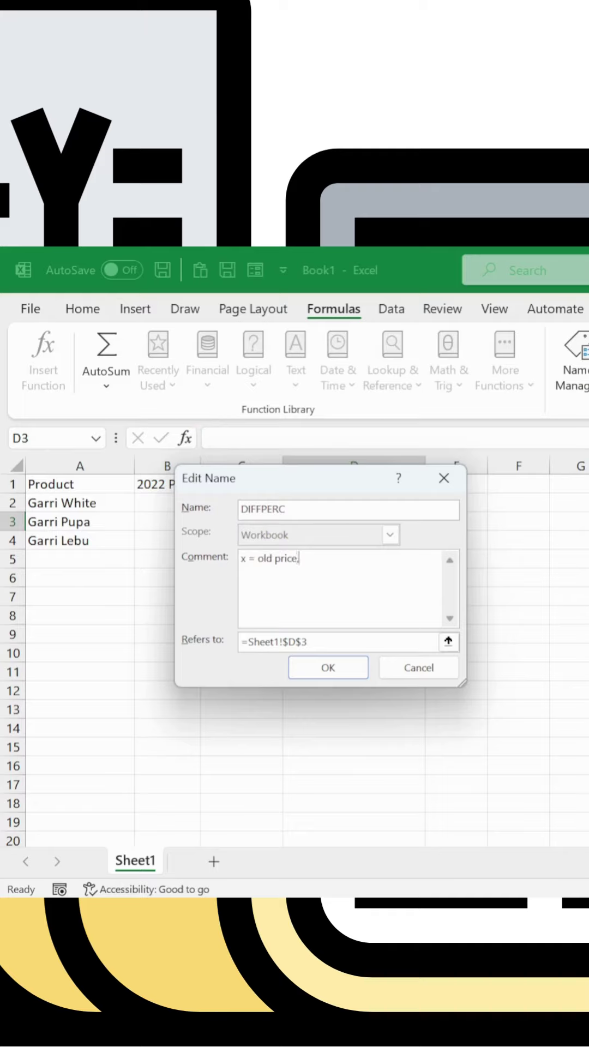
type(" y =new price")
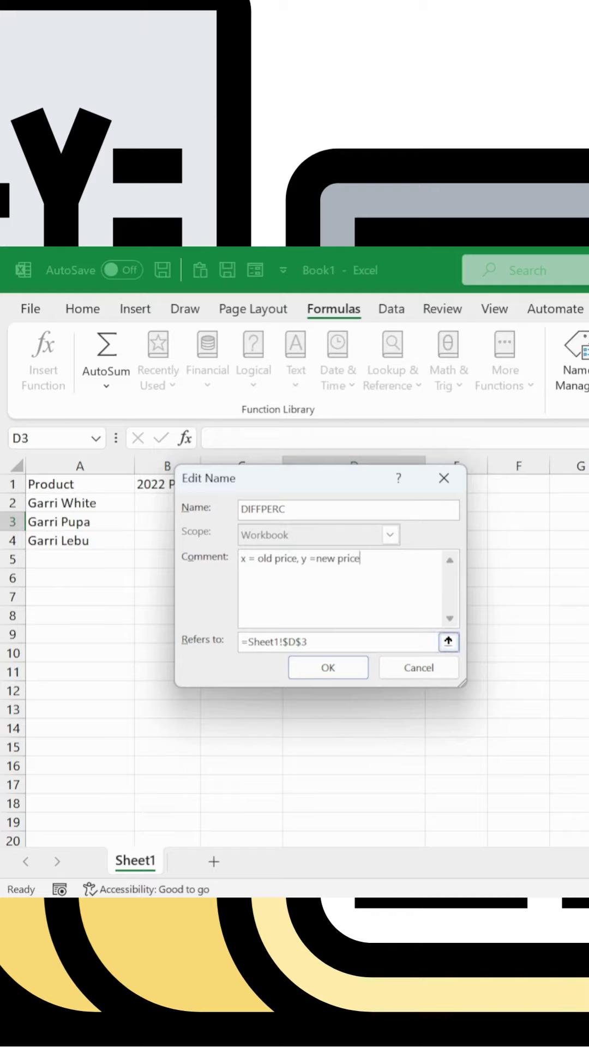
- Replace DIFFPERC's definition with =LAMBDA(x,y,(y-x)/x), save it and close Name Manager
left_click_drag(307, 641, 259, 641)
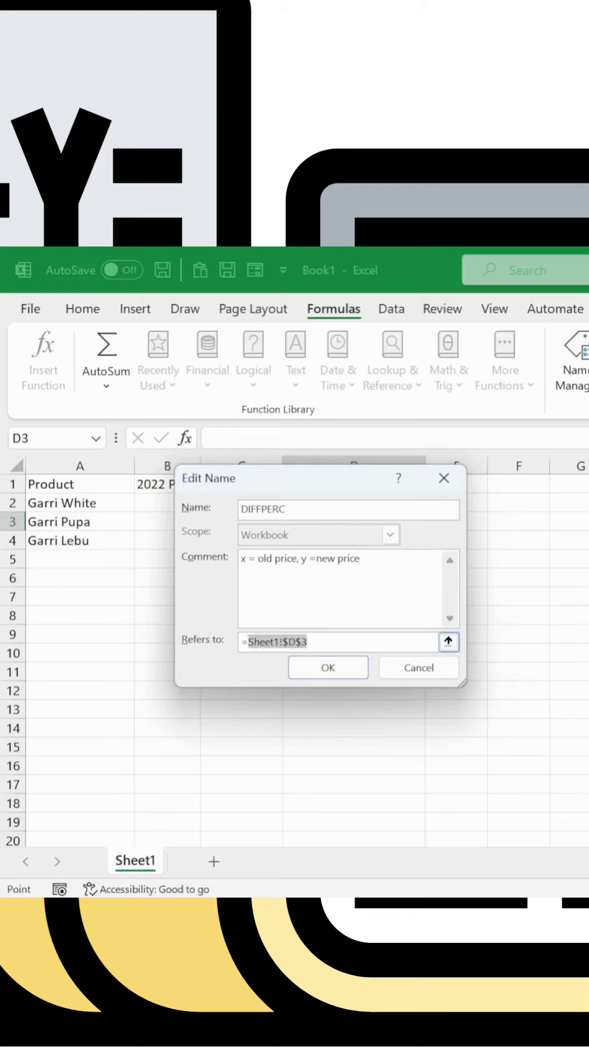
key("BackSpace")
key("BackSpace")
key("BackSpace")
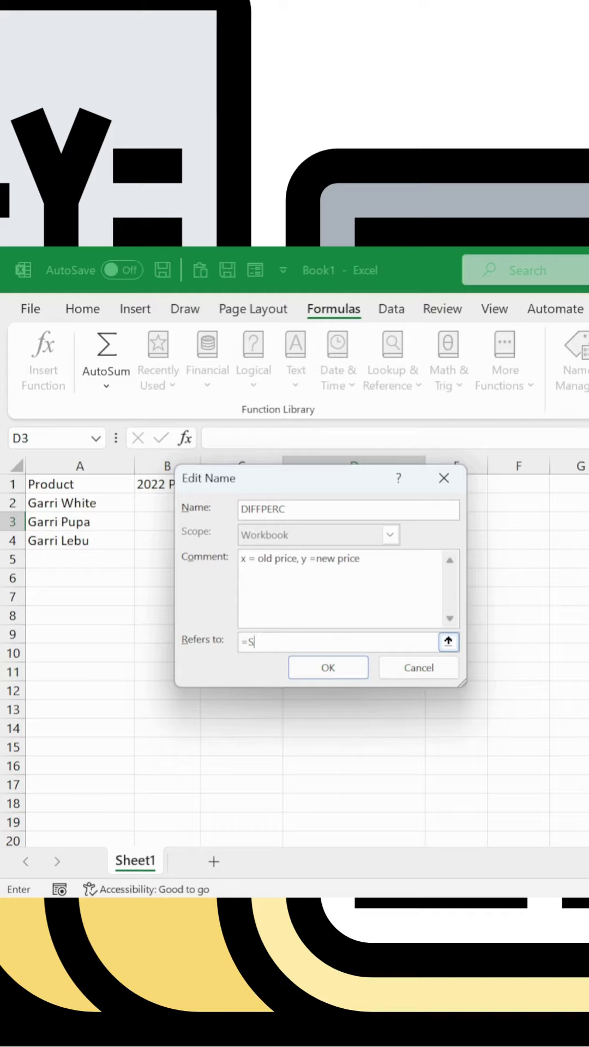
left_click(246, 644)
key("ctrl+v")
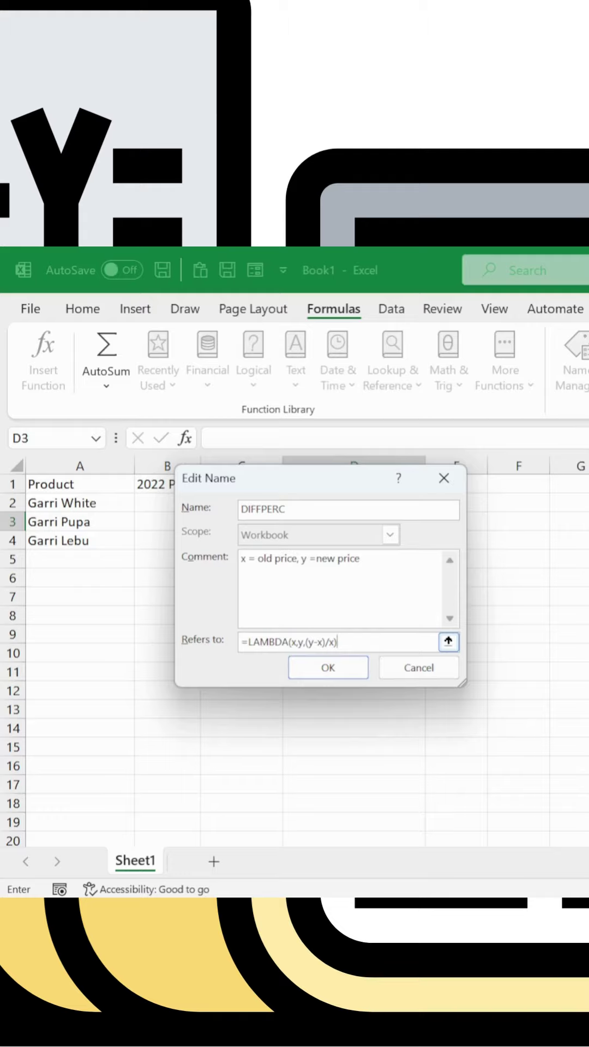
left_click(328, 667)
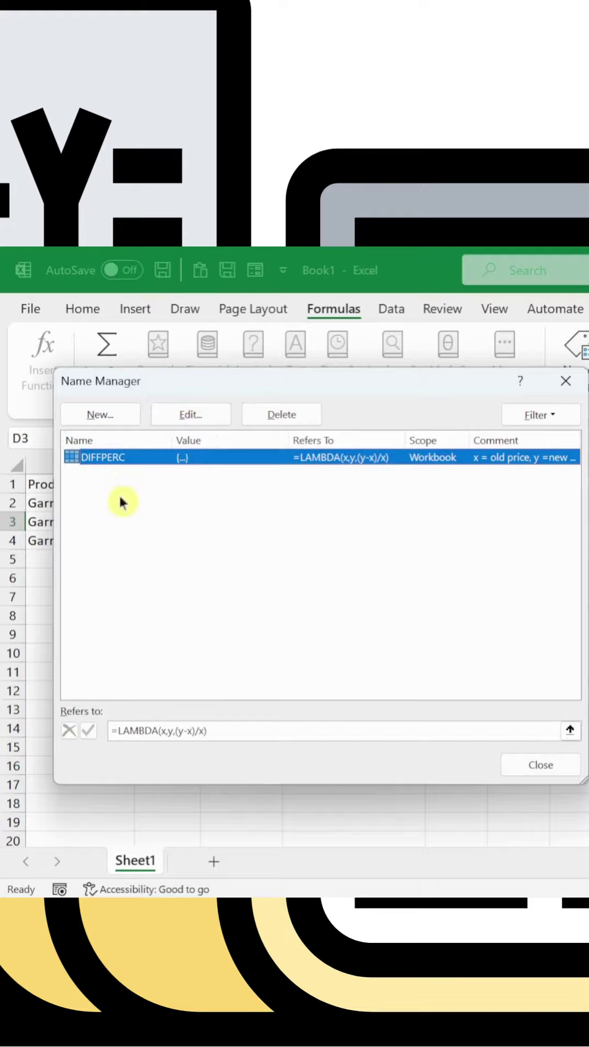
left_click(548, 766)
- Enter =DIFFPERC(B2,C2) in D2 and fill it down to D4, giving 11%, 18% and 16%
left_click(391, 498)
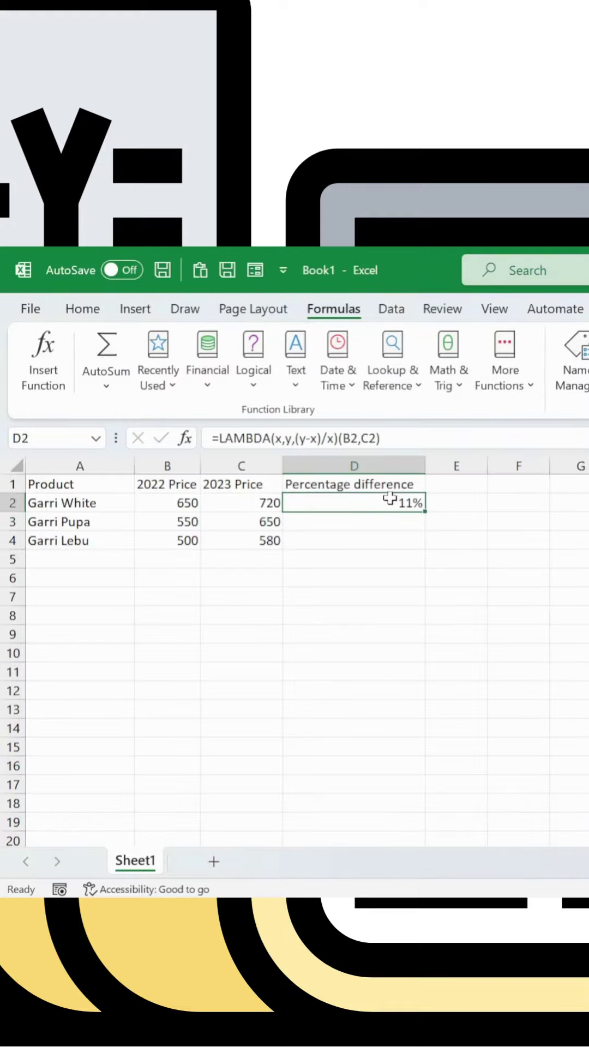
key("Delete")
type("=")
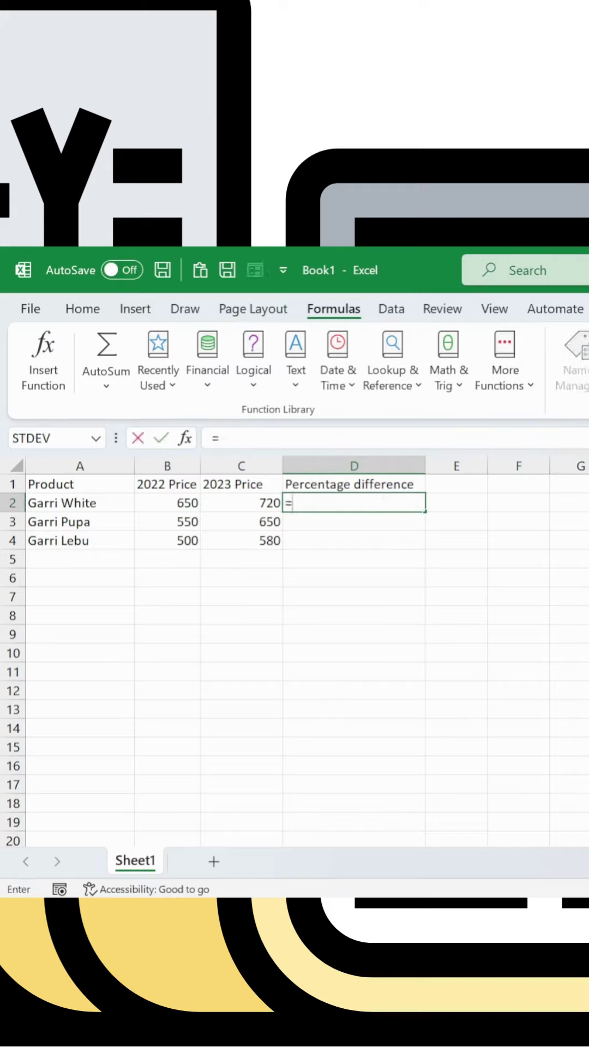
type("diff")
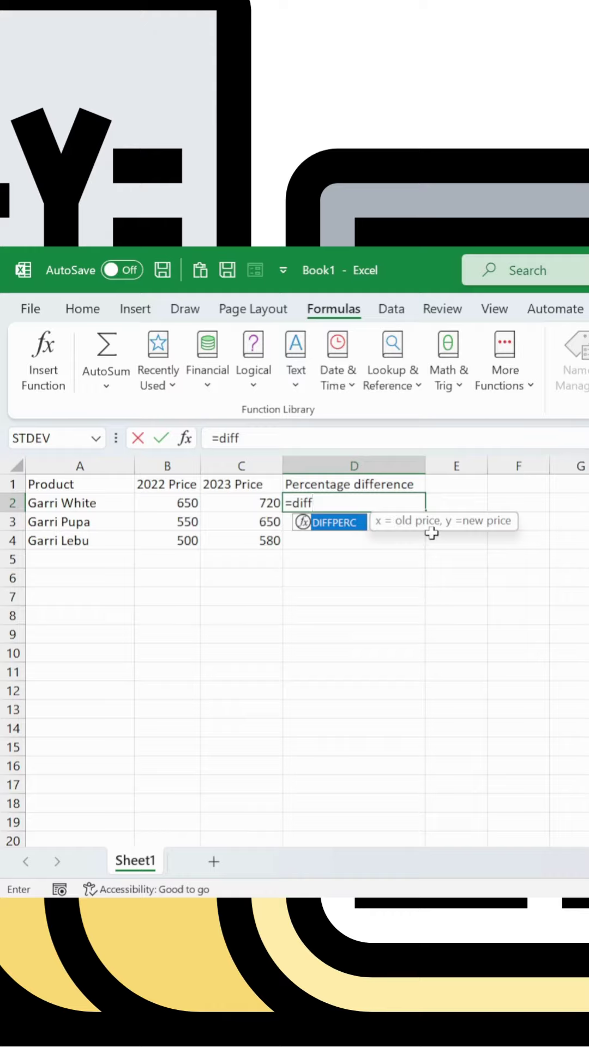
left_click(334, 528)
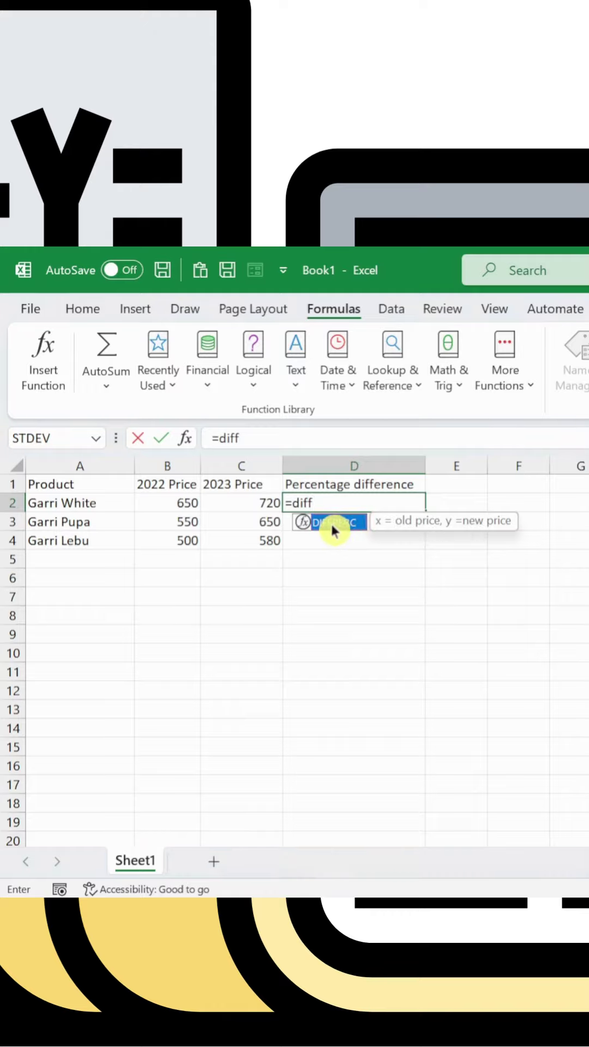
double_click(331, 523)
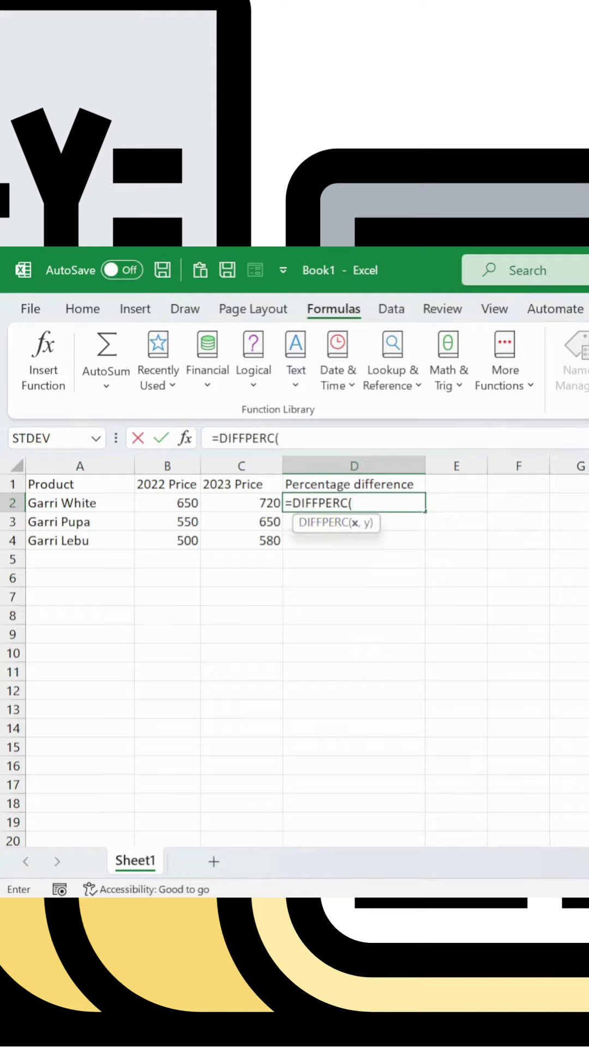
left_click(174, 502)
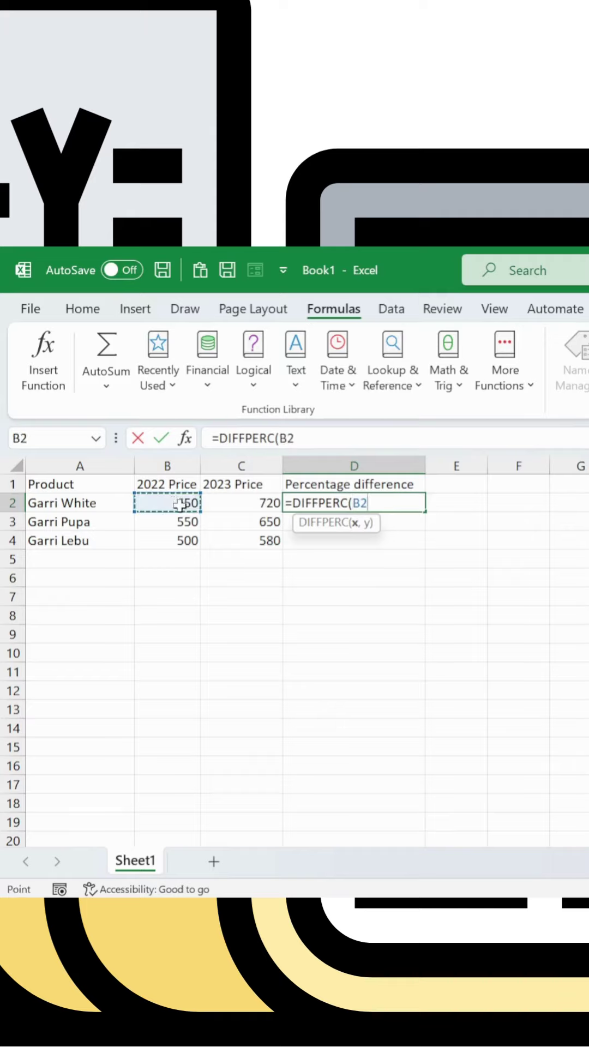
type(",")
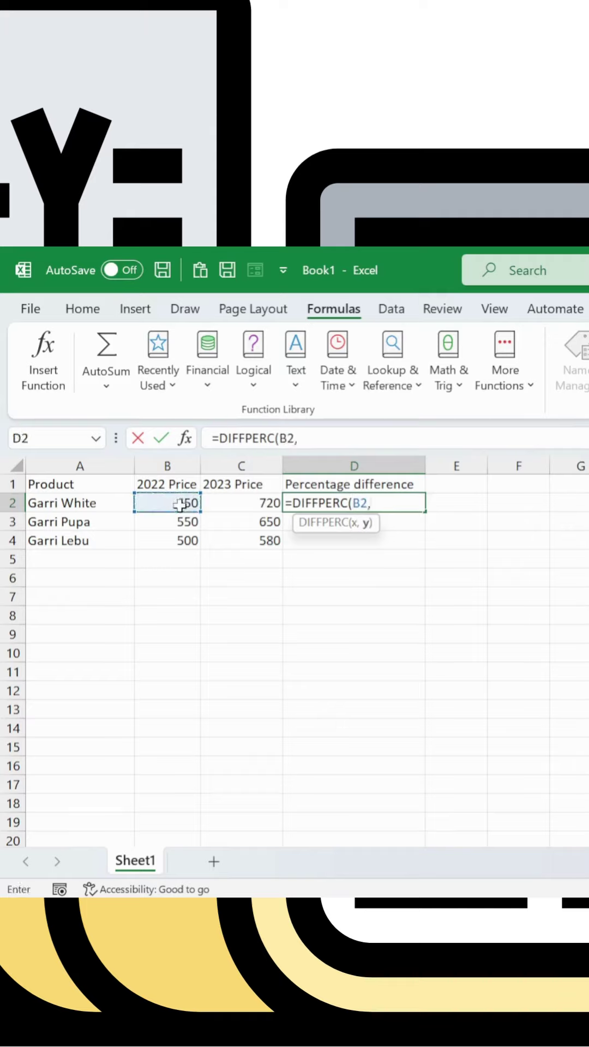
left_click(240, 504)
type(")")
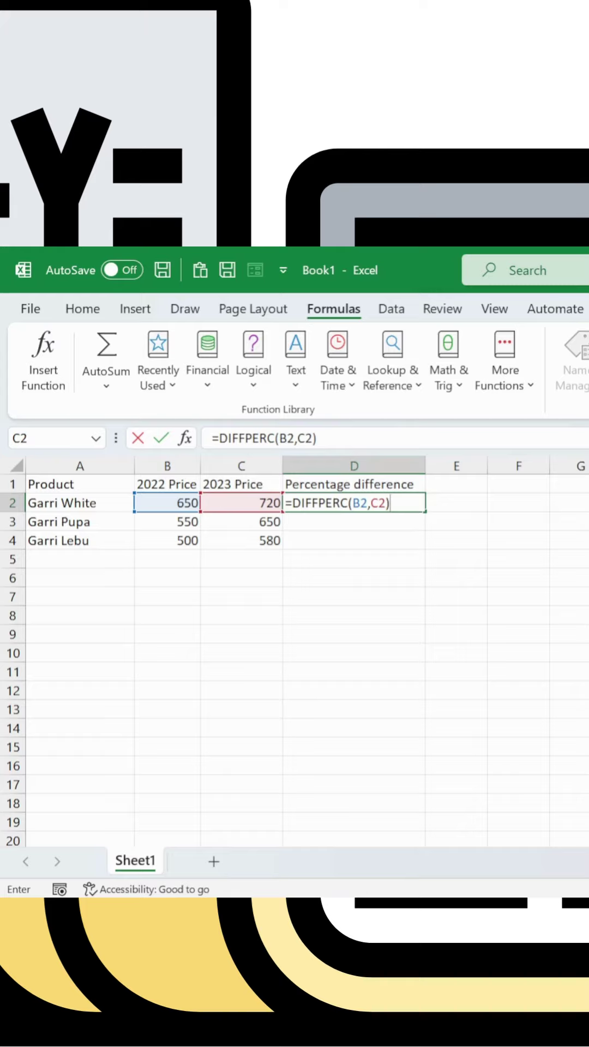
key("Return")
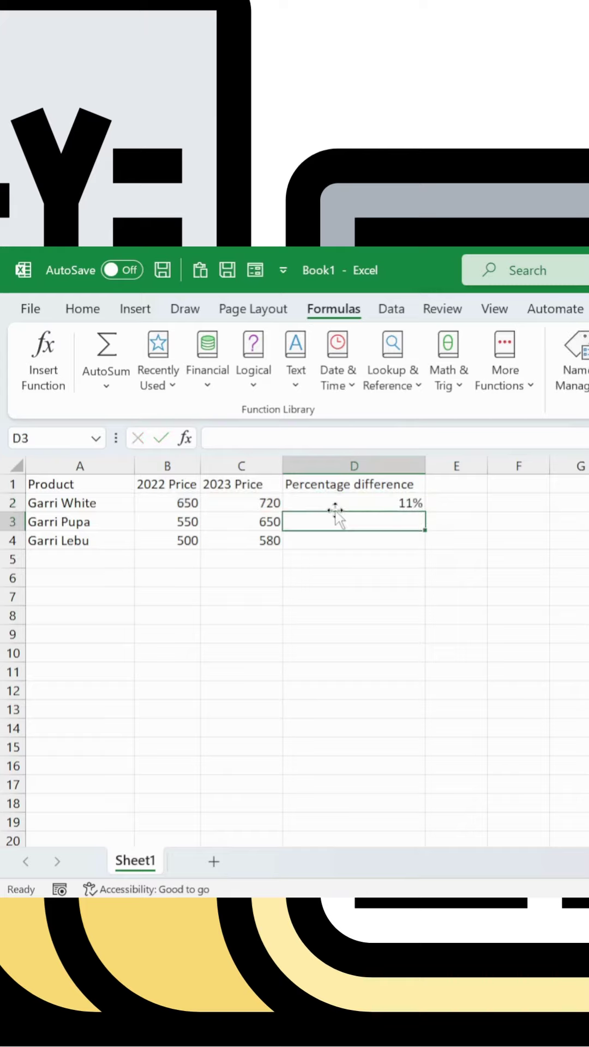
left_click(354, 505)
left_click_drag(422, 513, 425, 553)
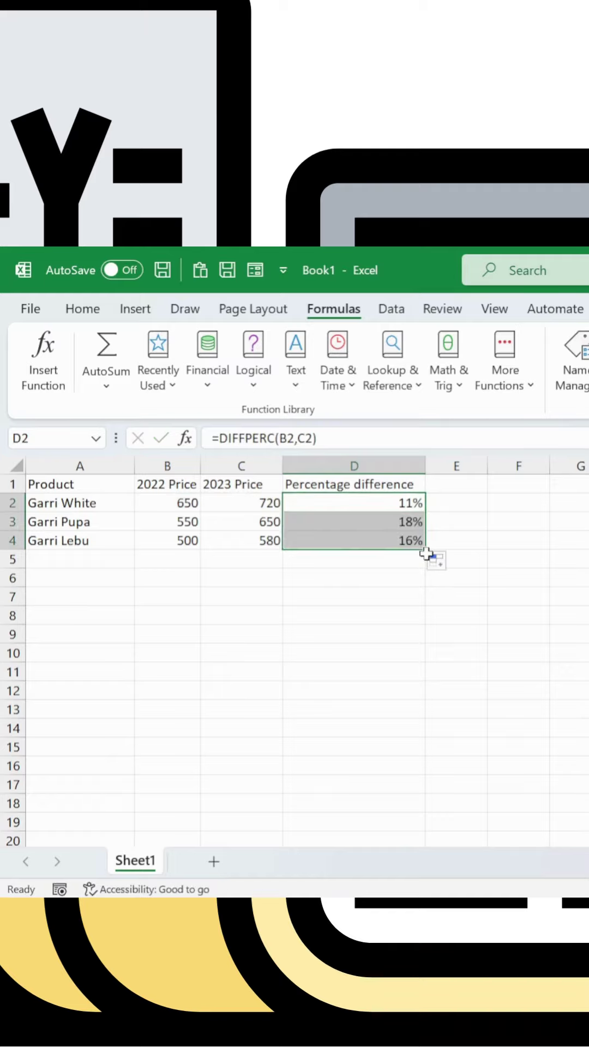
- Enter test prices 200 in B12 and 150 in C12
left_click(150, 695)
type("200")
key("Tab")
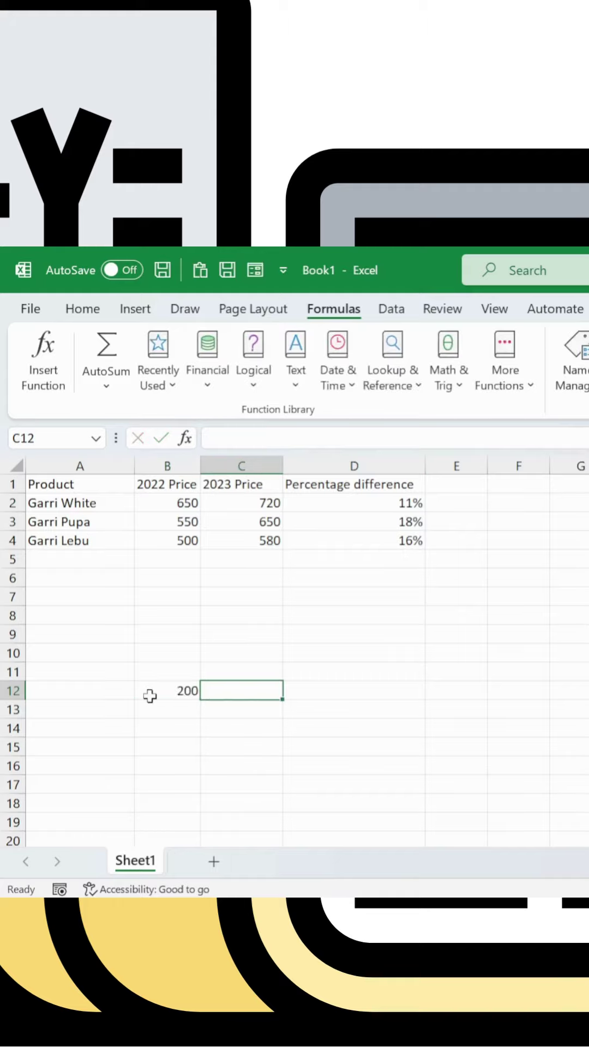
type("150")
key("Tab")
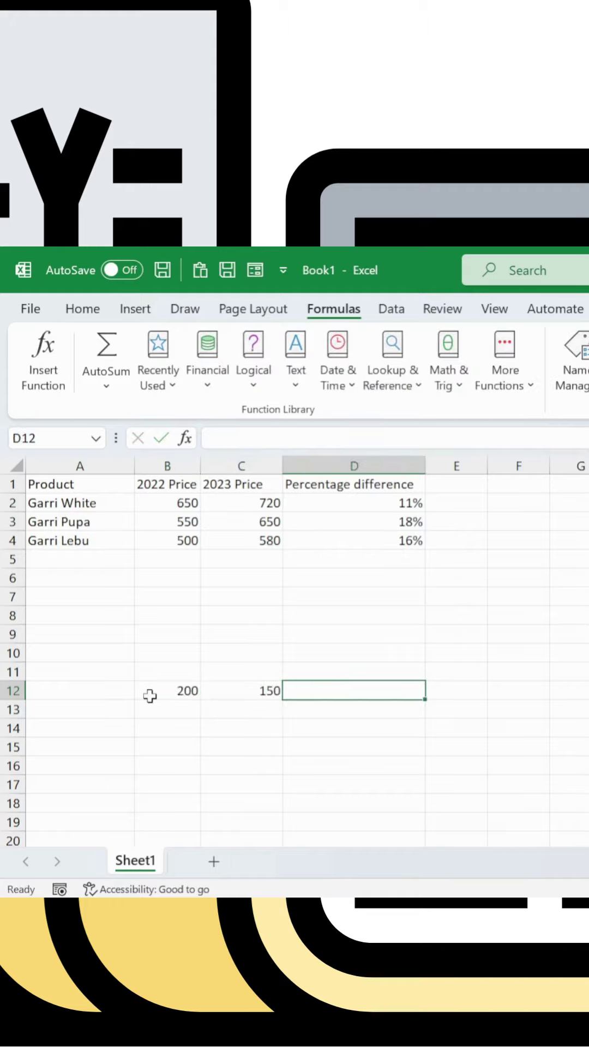
- Enter =DIFFPERC(B12,C12) in D12, returning -0.25
type("=")
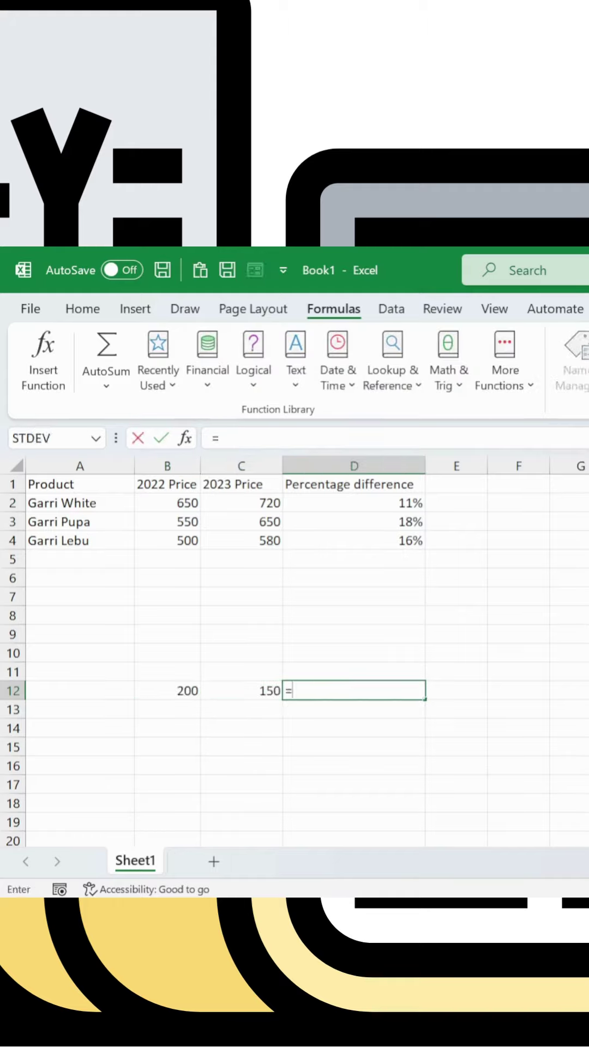
type("dif")
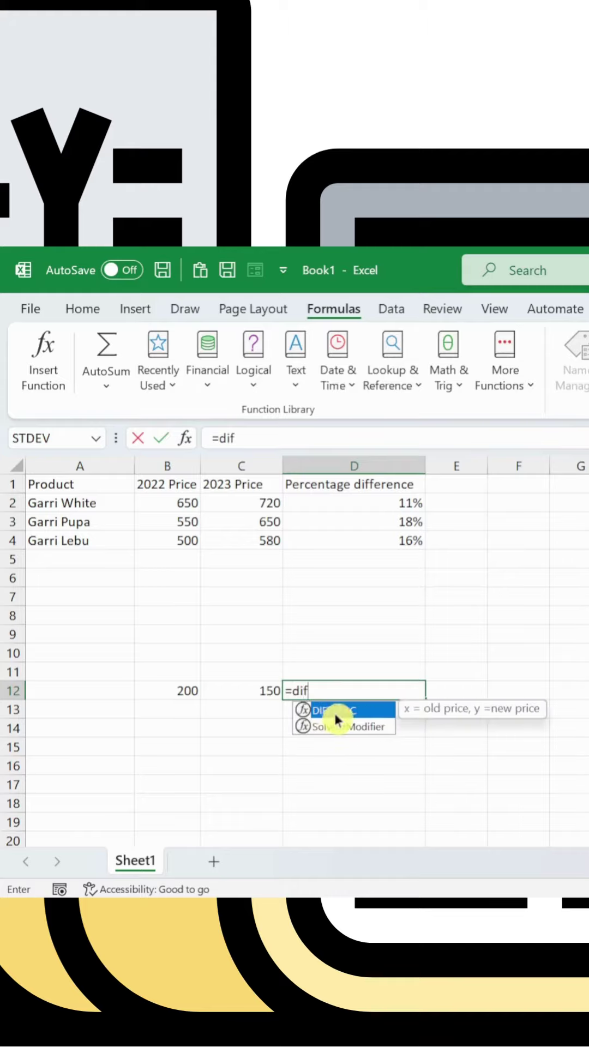
double_click(344, 707)
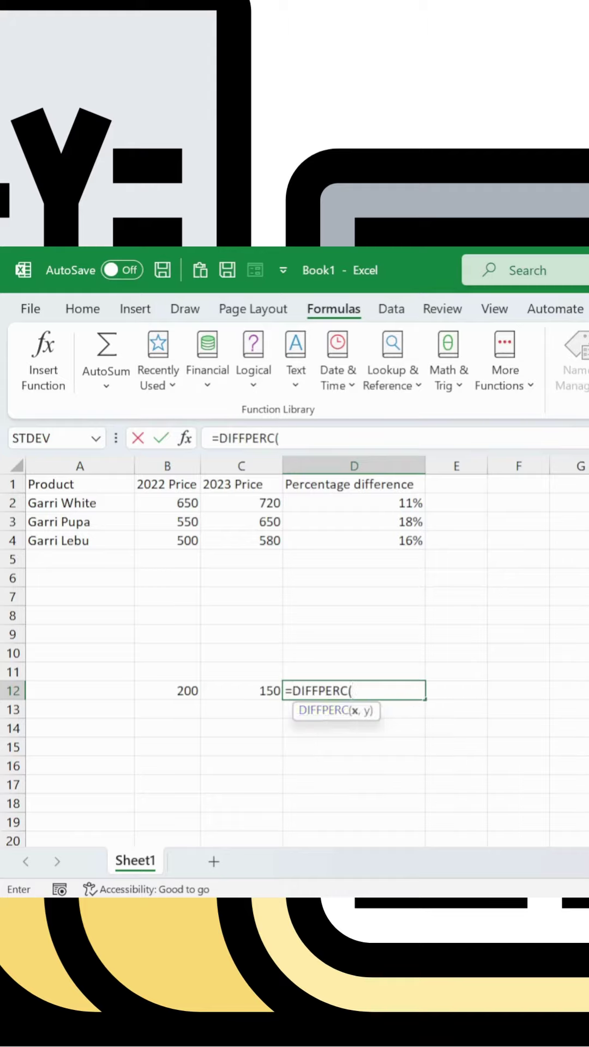
left_click(178, 690)
type(",")
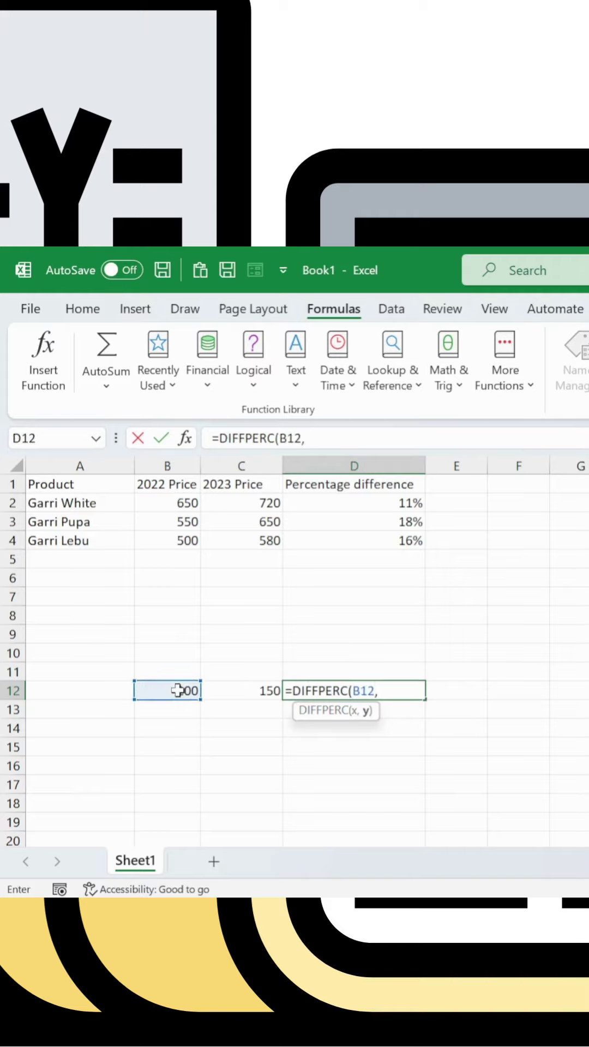
left_click(239, 691)
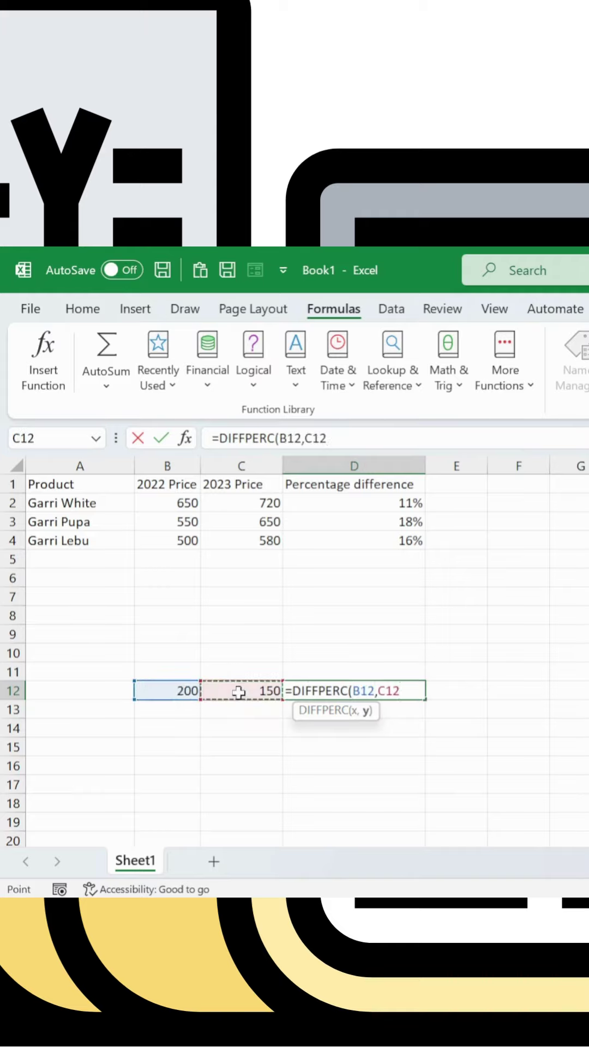
type(")")
key("Return")
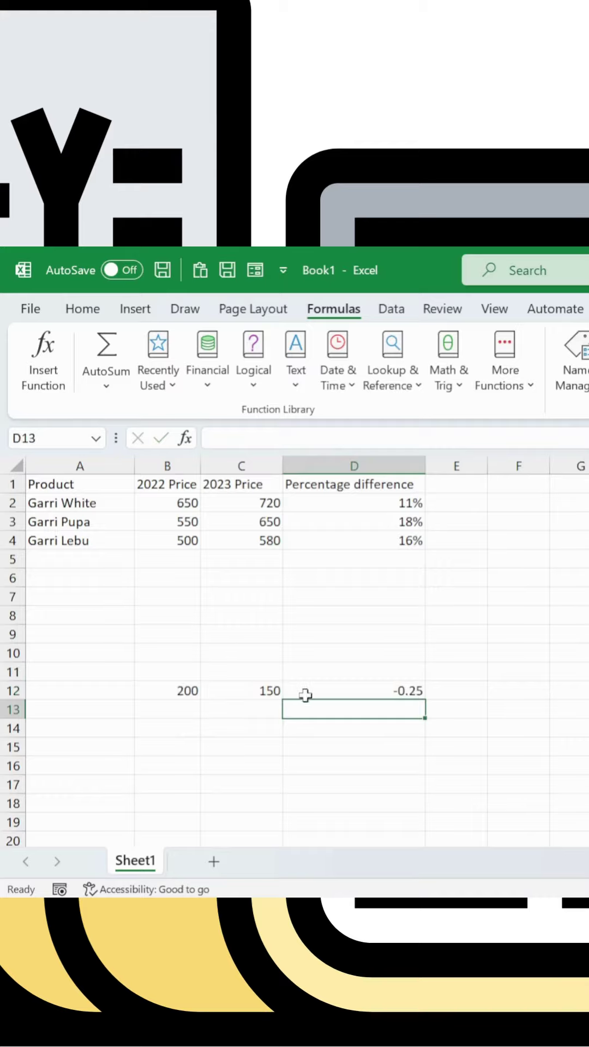
left_click(330, 690)
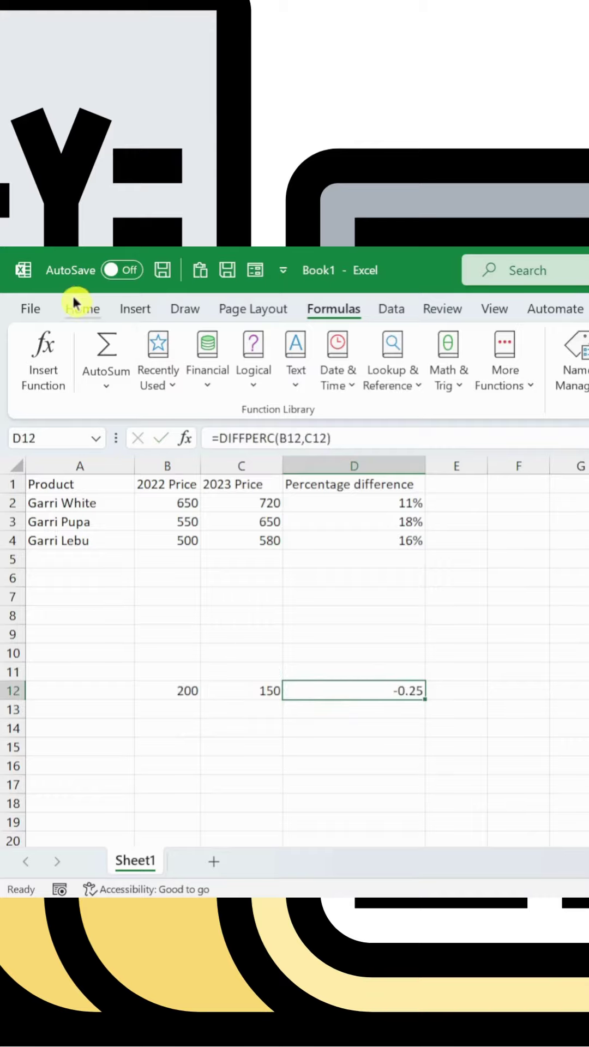
- Apply Percent Style to D12 so it reads -25%, then check D2's formula
left_click(77, 307)
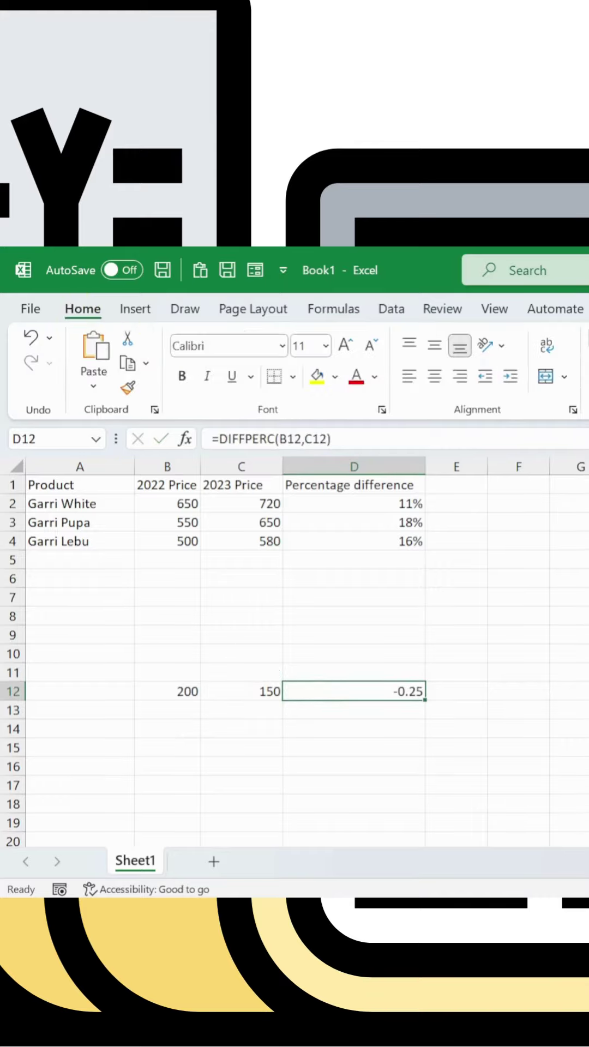
key("ctrl+shift+5")
left_click(315, 650)
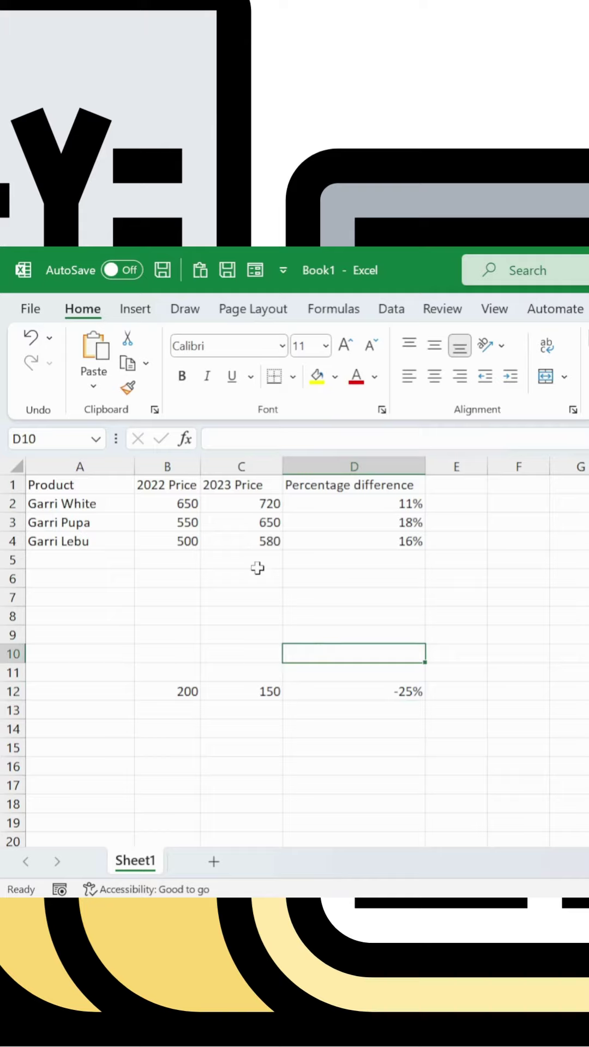
left_click(348, 512)
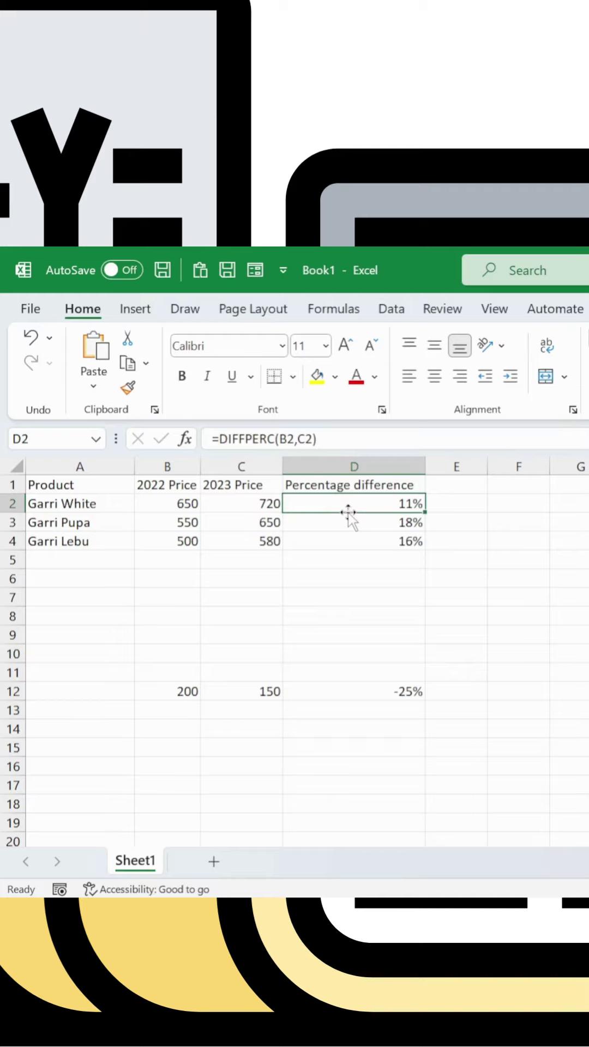